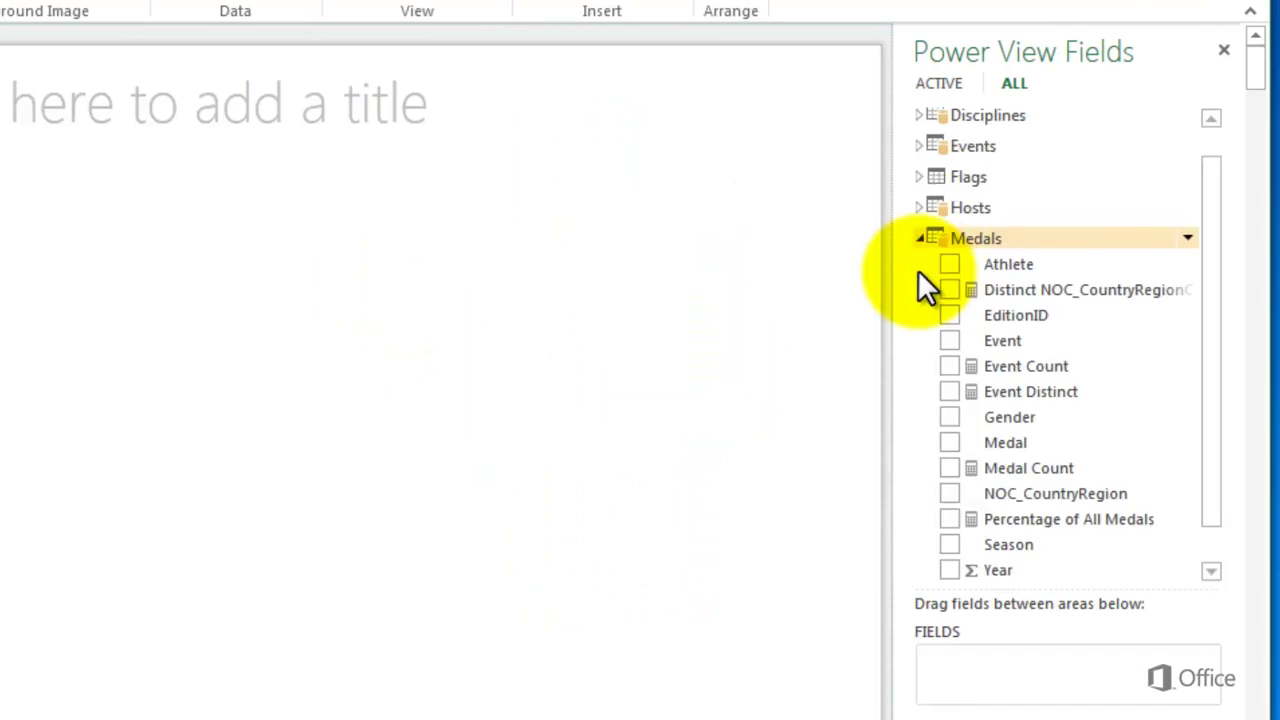
Step: Add Medal Count and Distinct NOC_CountryRegionCode to a new table, moved up and widened
click(949, 467)
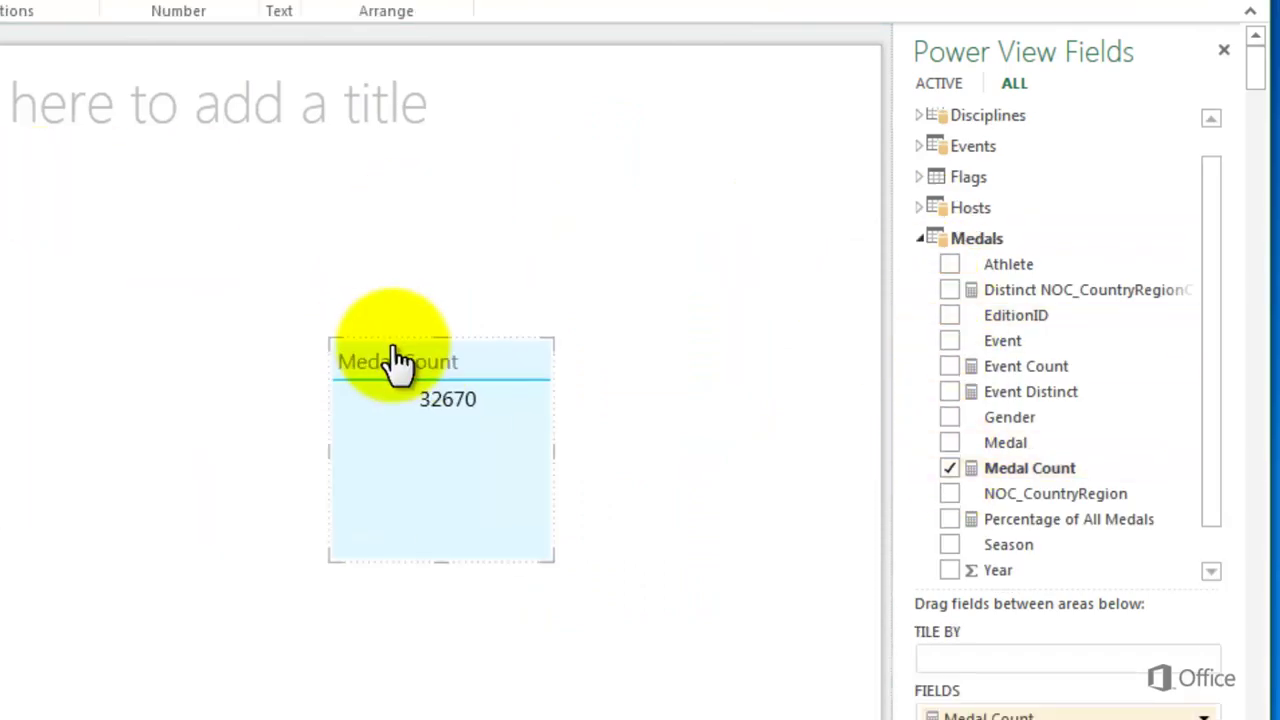
drag(400, 362, 386, 277)
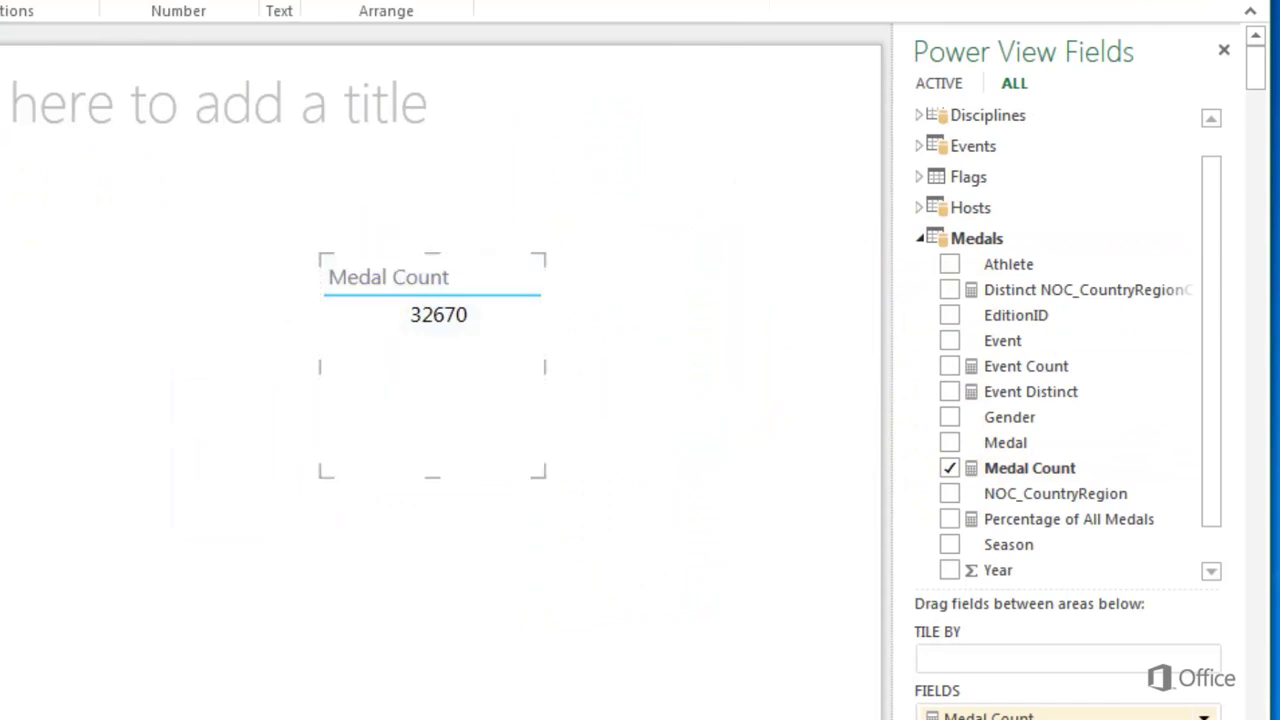
click(950, 289)
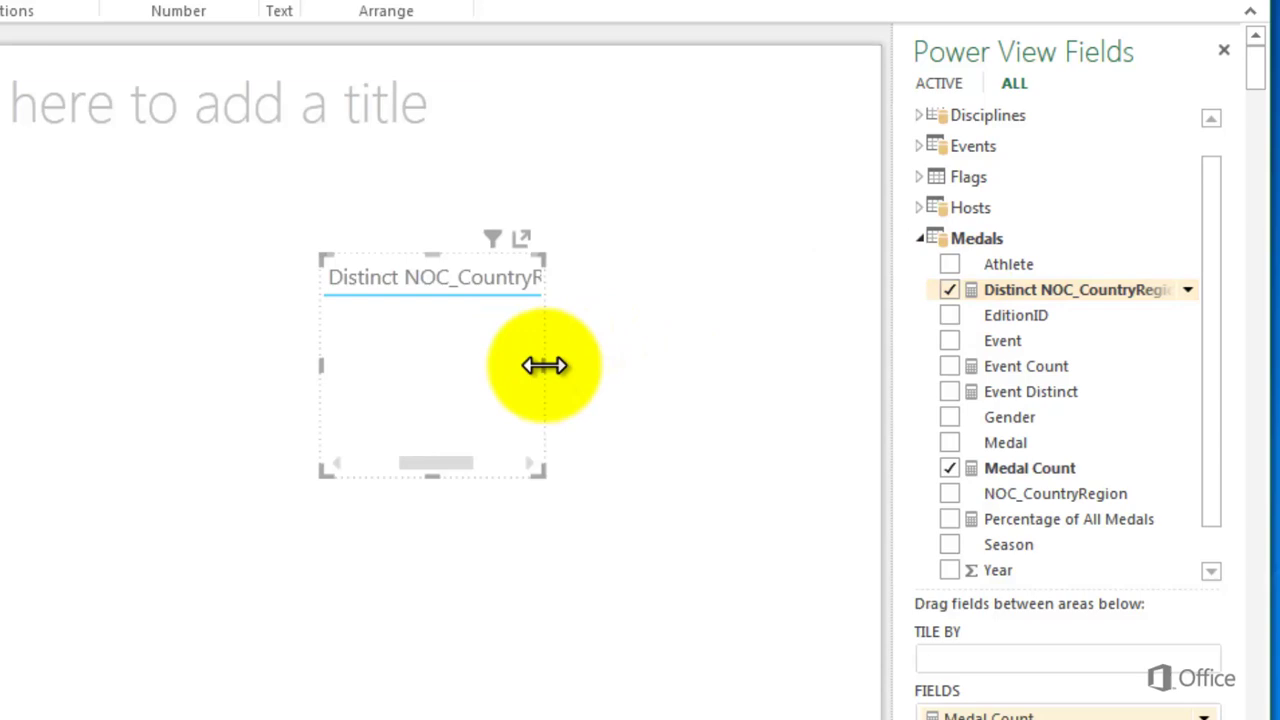
drag(544, 365, 848, 385)
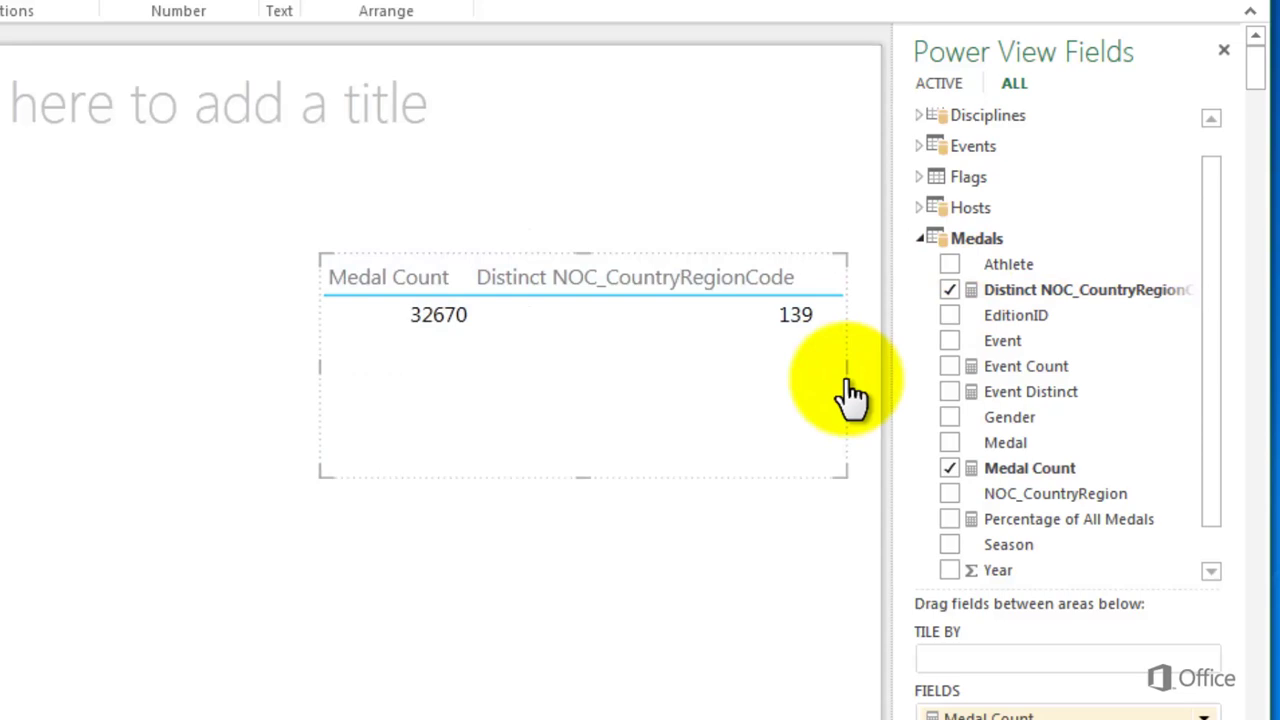
Step: Break the table down by the Events Sport field and make it taller
click(920, 146)
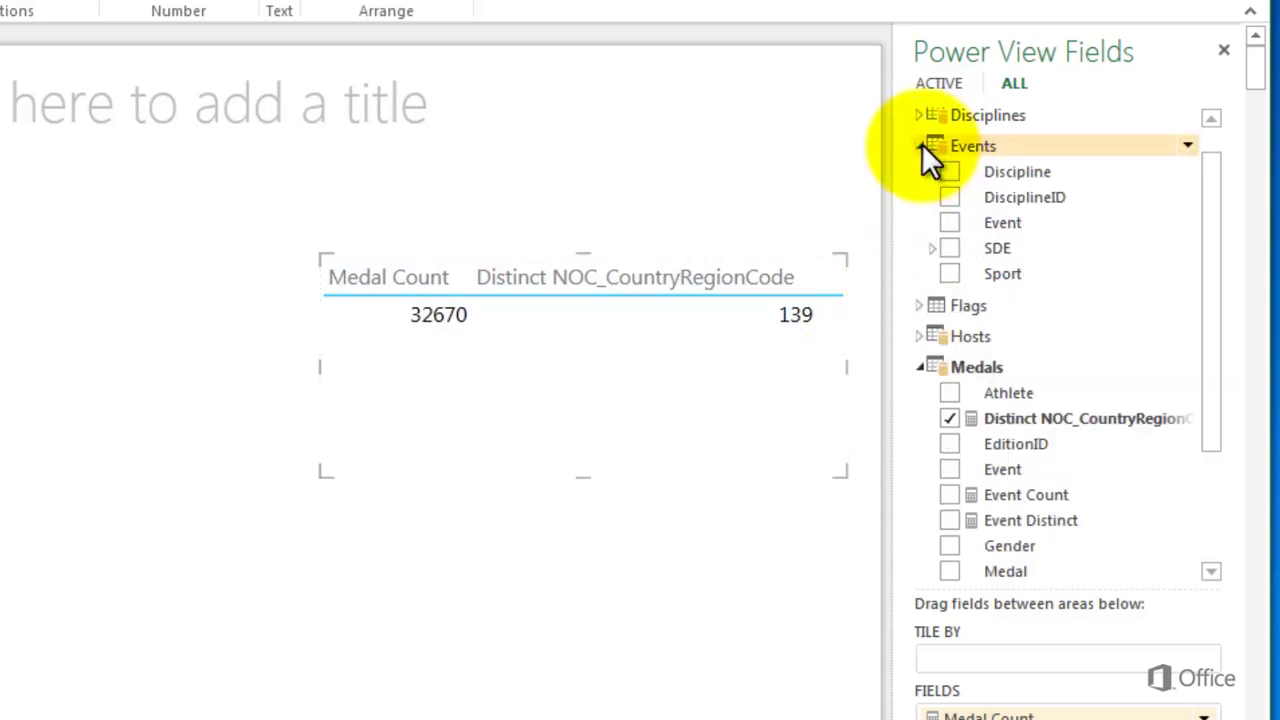
click(949, 273)
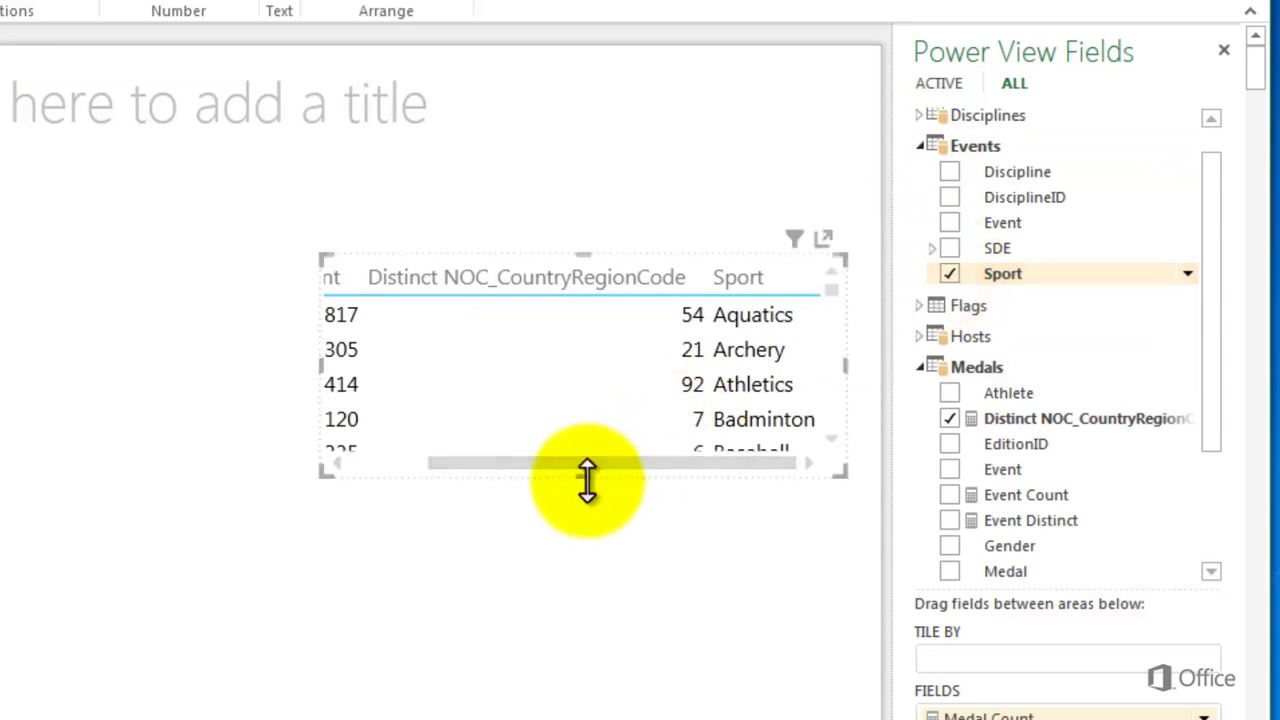
drag(586, 486, 586, 719)
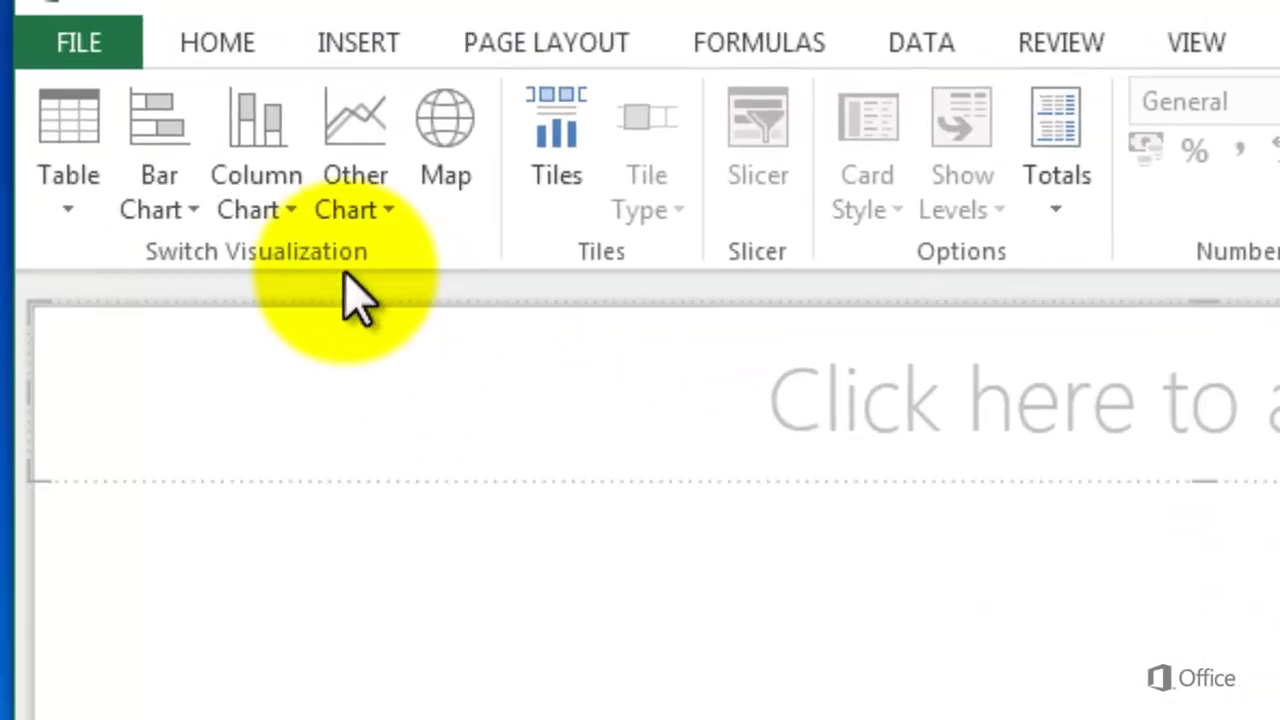
Step: Convert the sport table to a Scatter chart with bubbles sized by Event Distinct
click(378, 232)
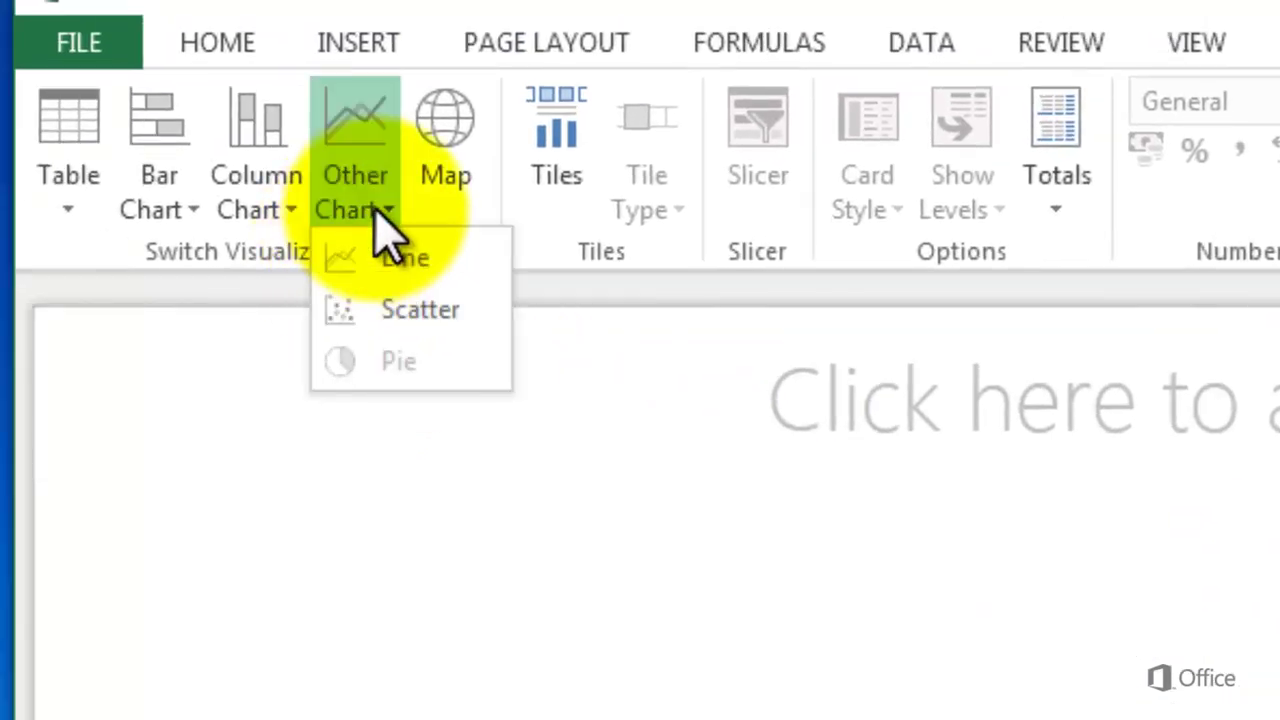
click(396, 312)
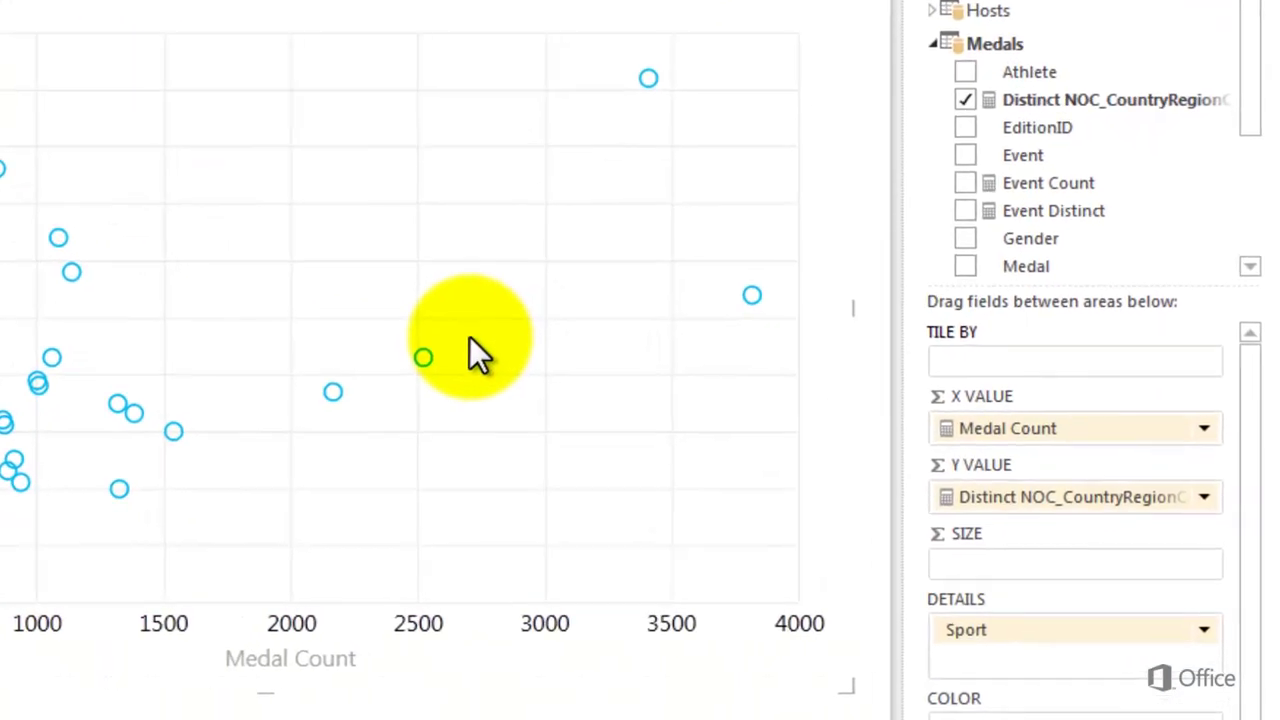
drag(1045, 209, 960, 559)
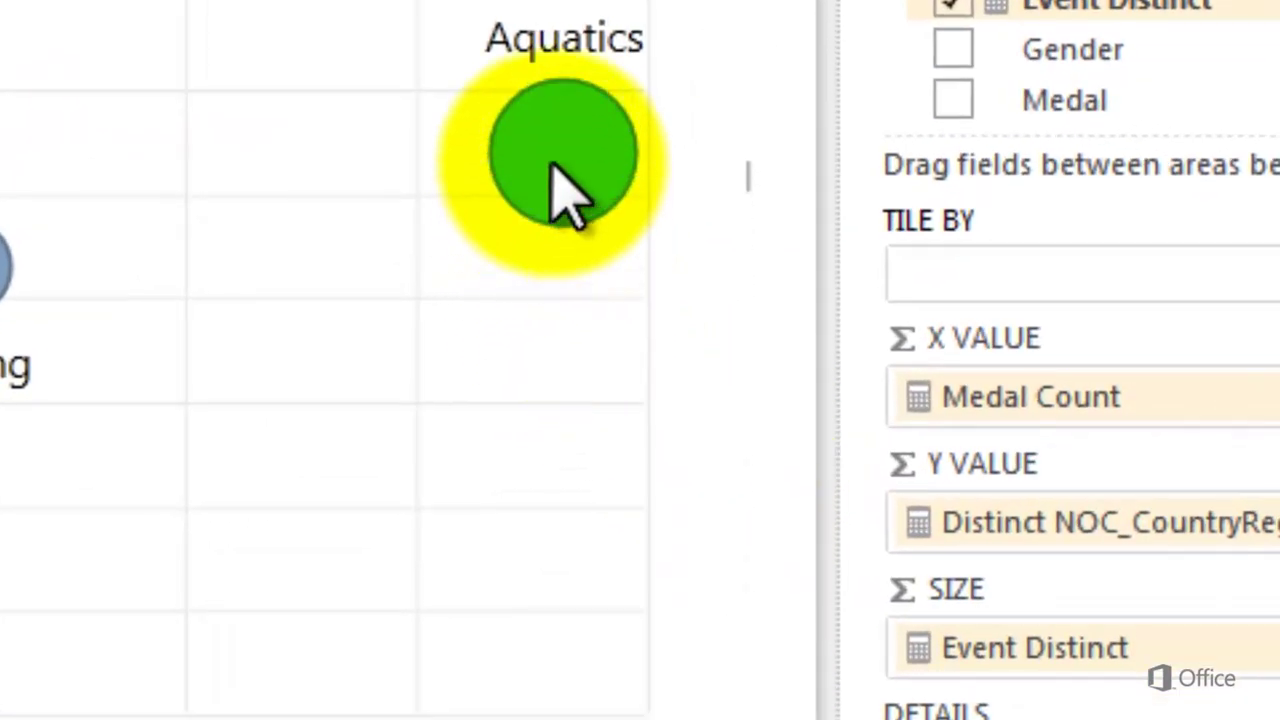
mouse_move(553, 163)
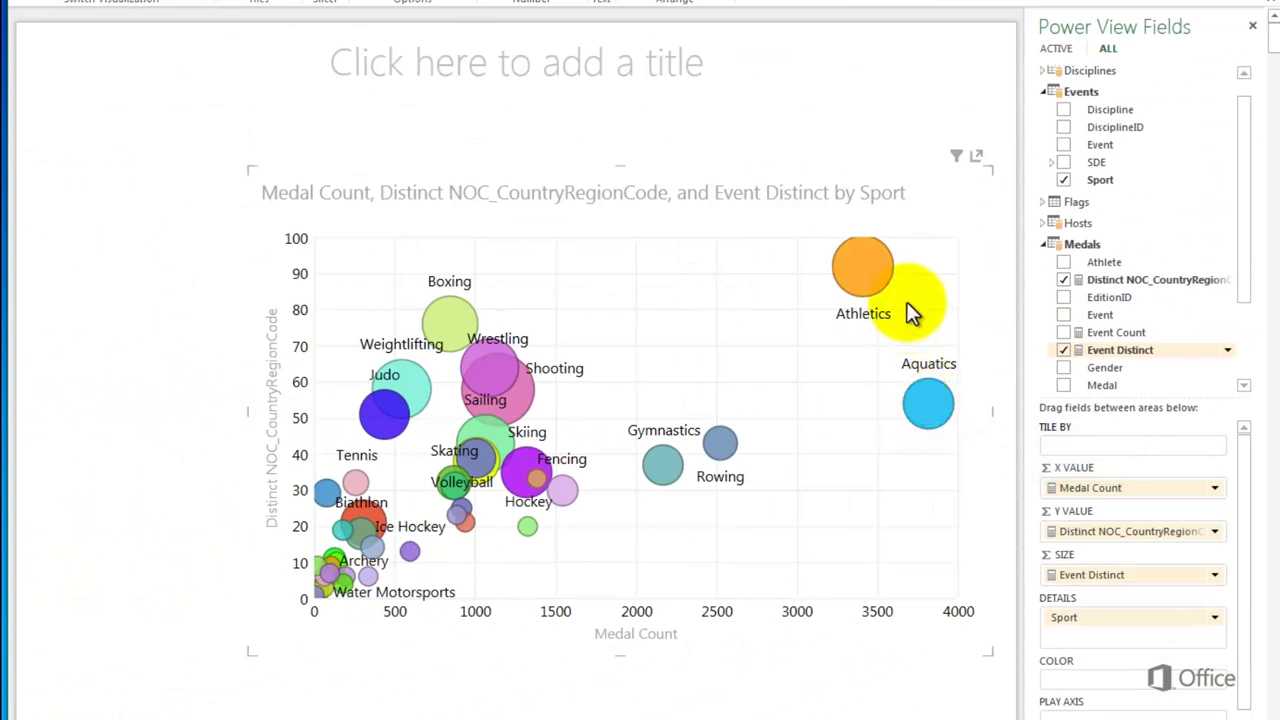
Step: Pop out the bubble chart to full canvas, showing Athletics near 92 countries
click(976, 157)
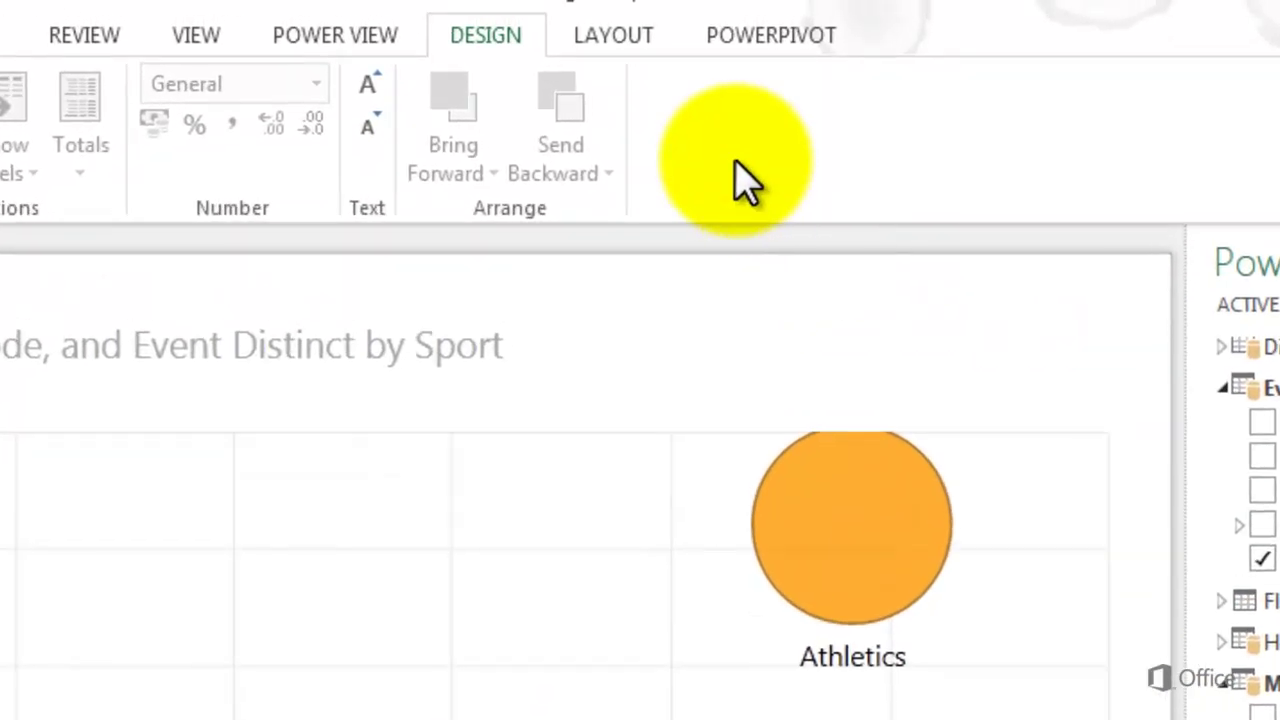
Step: Add a chart filter limiting Distinct NOC_CountryRegionCode to 10 or fewer
click(343, 40)
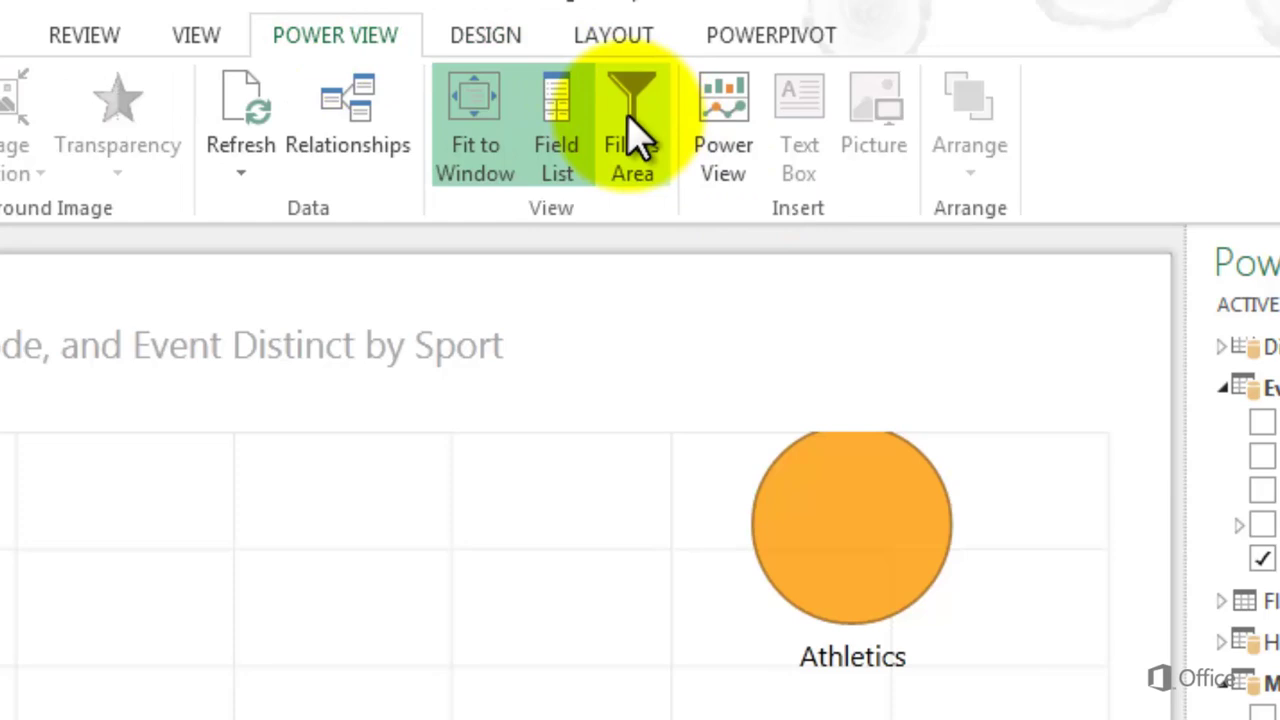
click(632, 145)
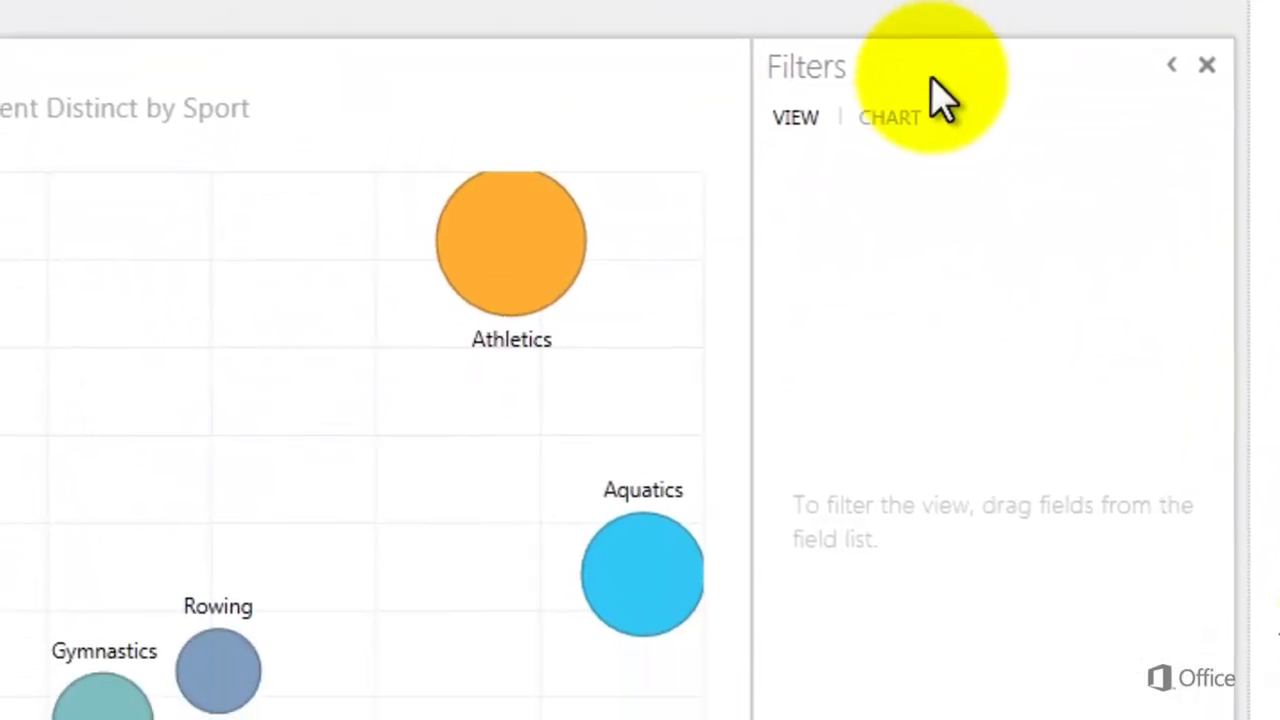
click(891, 118)
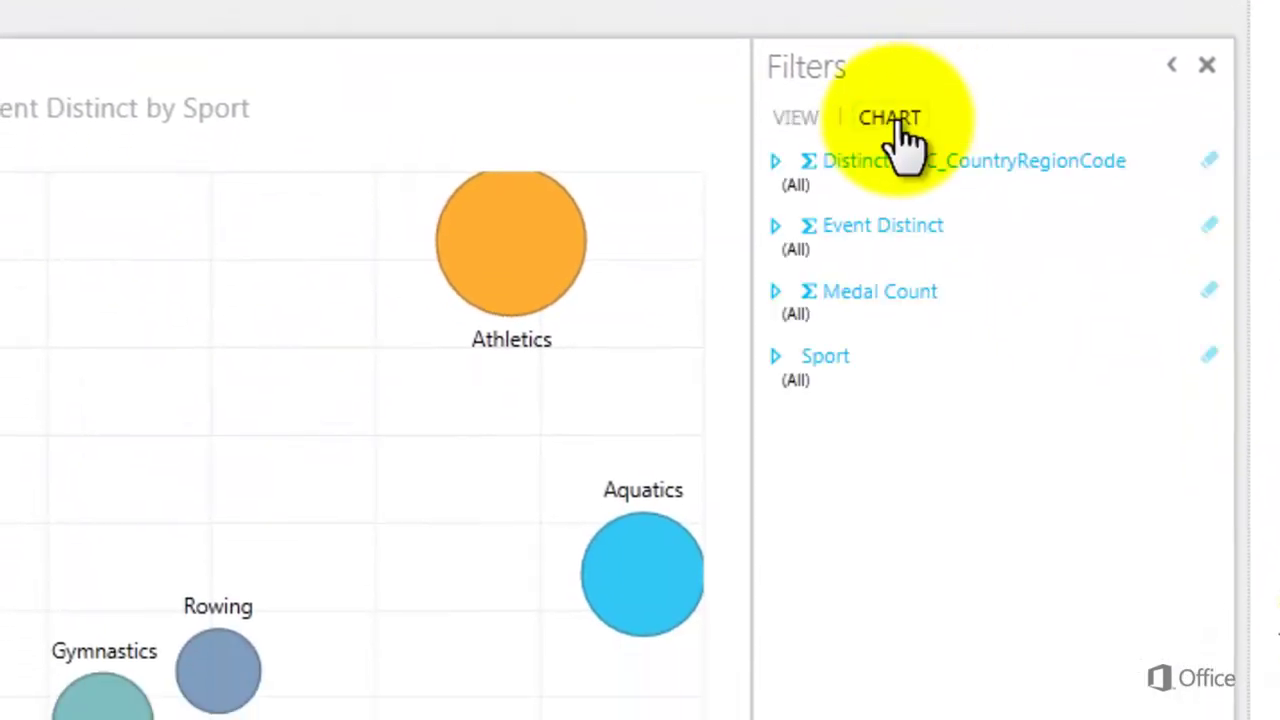
click(776, 163)
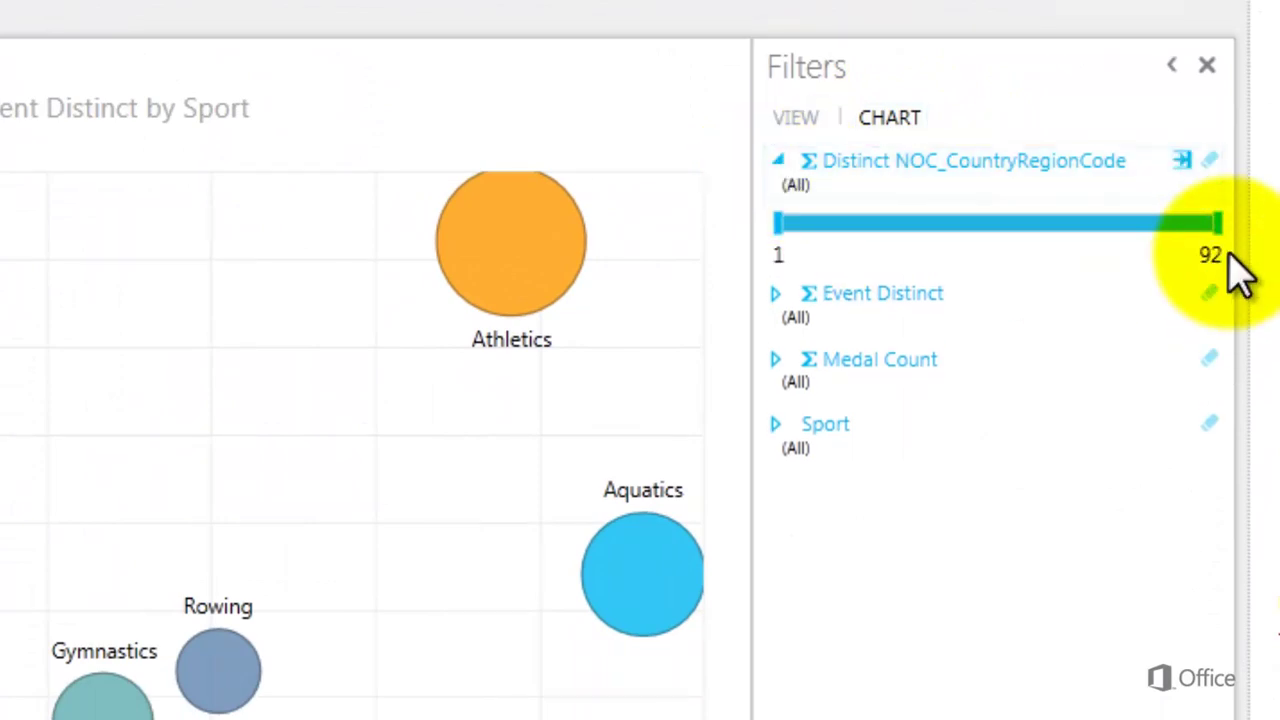
drag(1218, 223, 827, 227)
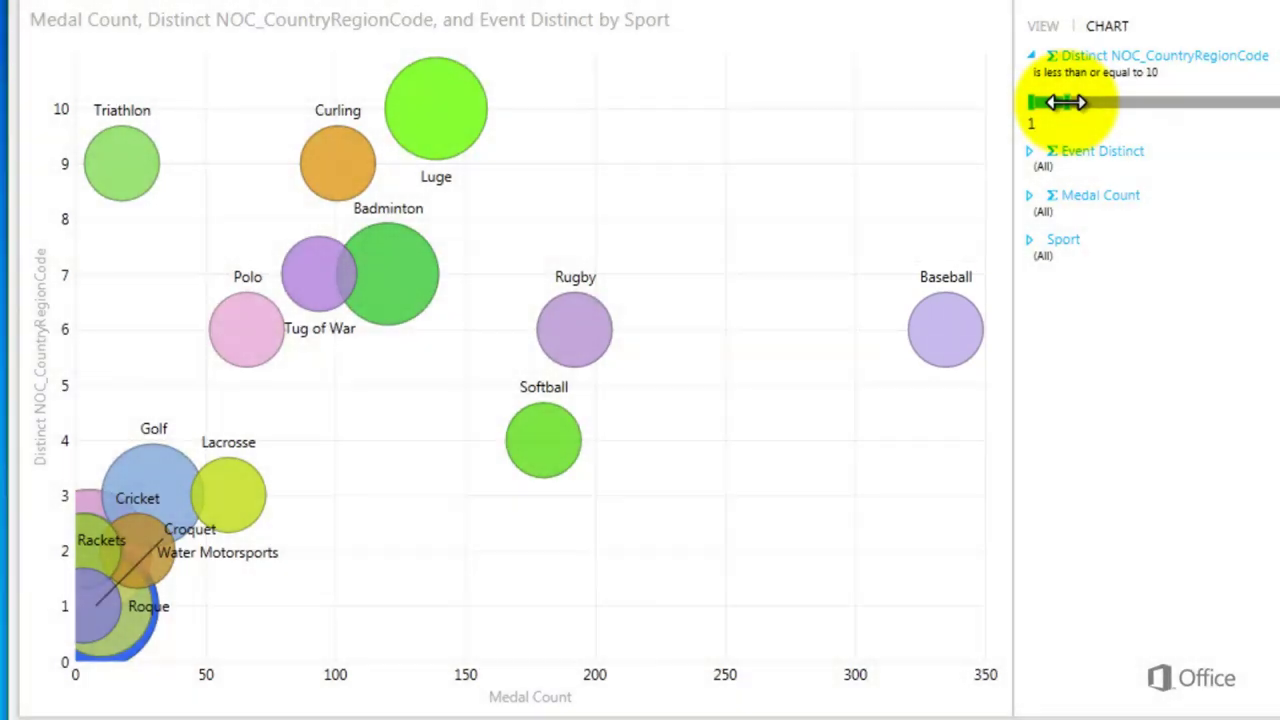
mouse_move(137, 181)
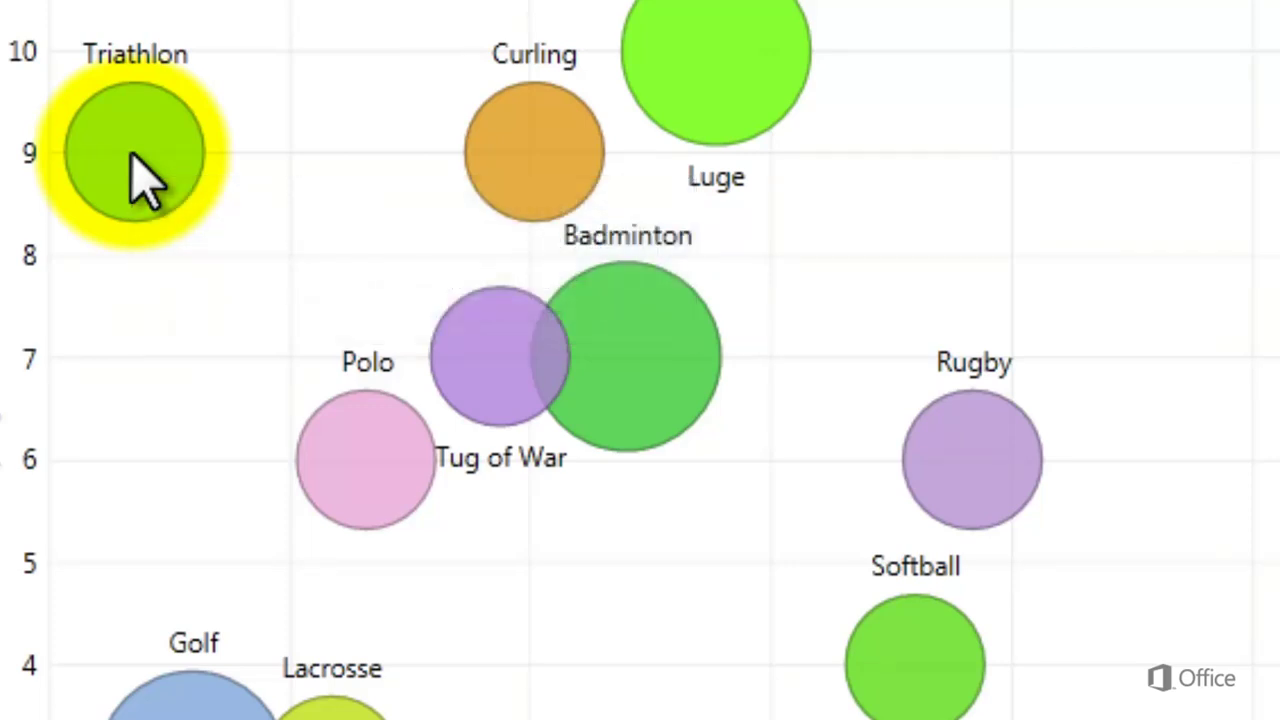
mouse_move(640, 370)
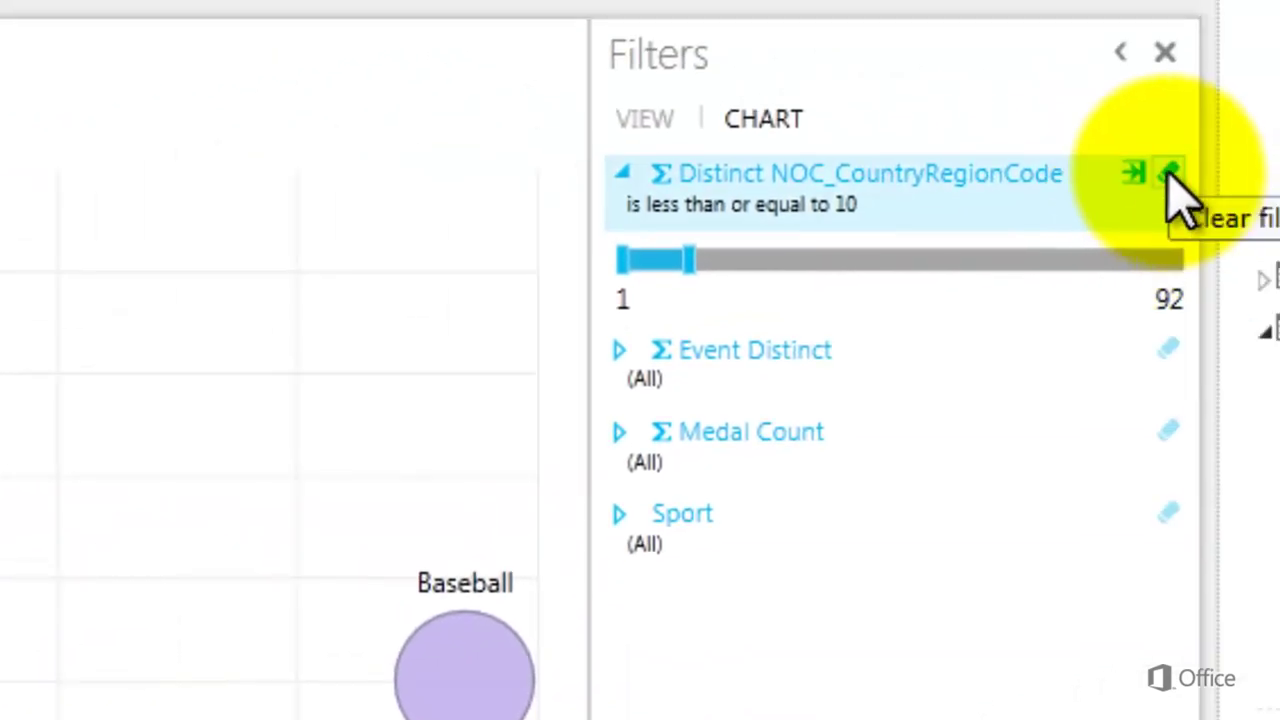
Step: Clear the country filter and filter Event Distinct to greater than or equal to 40
click(1171, 176)
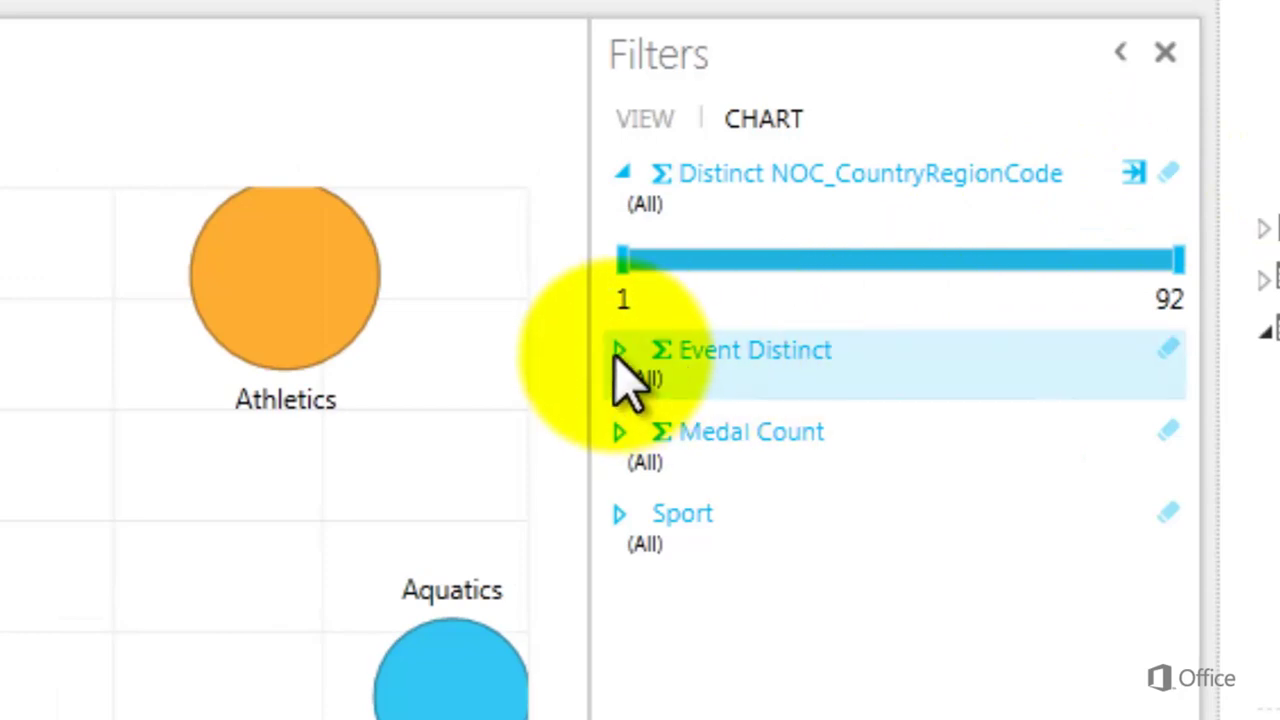
click(616, 350)
click(1133, 350)
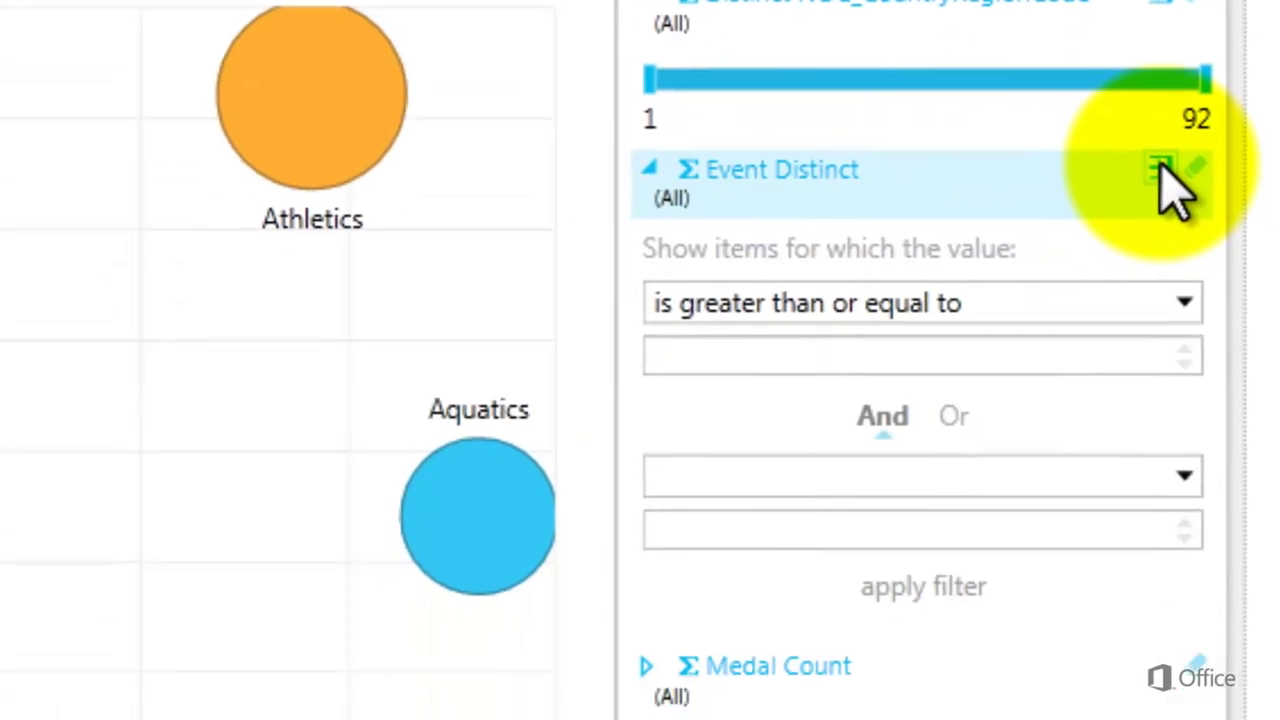
click(1111, 274)
text(40)
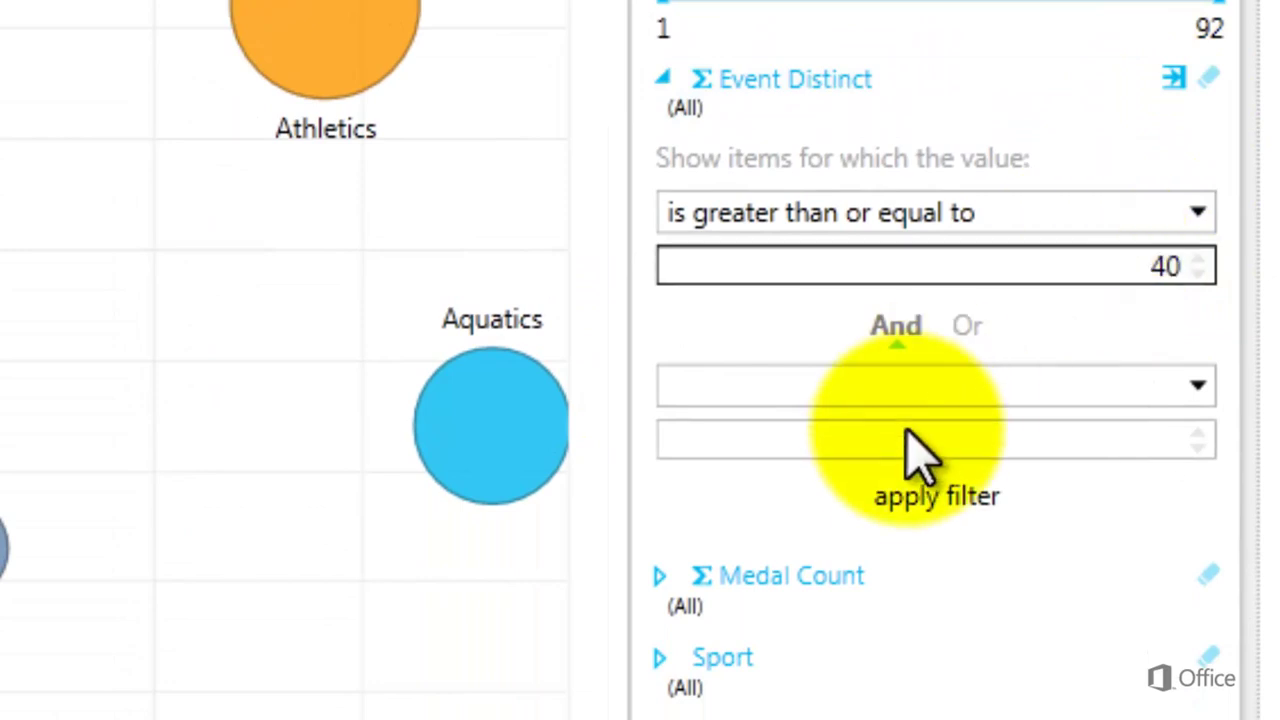
click(896, 497)
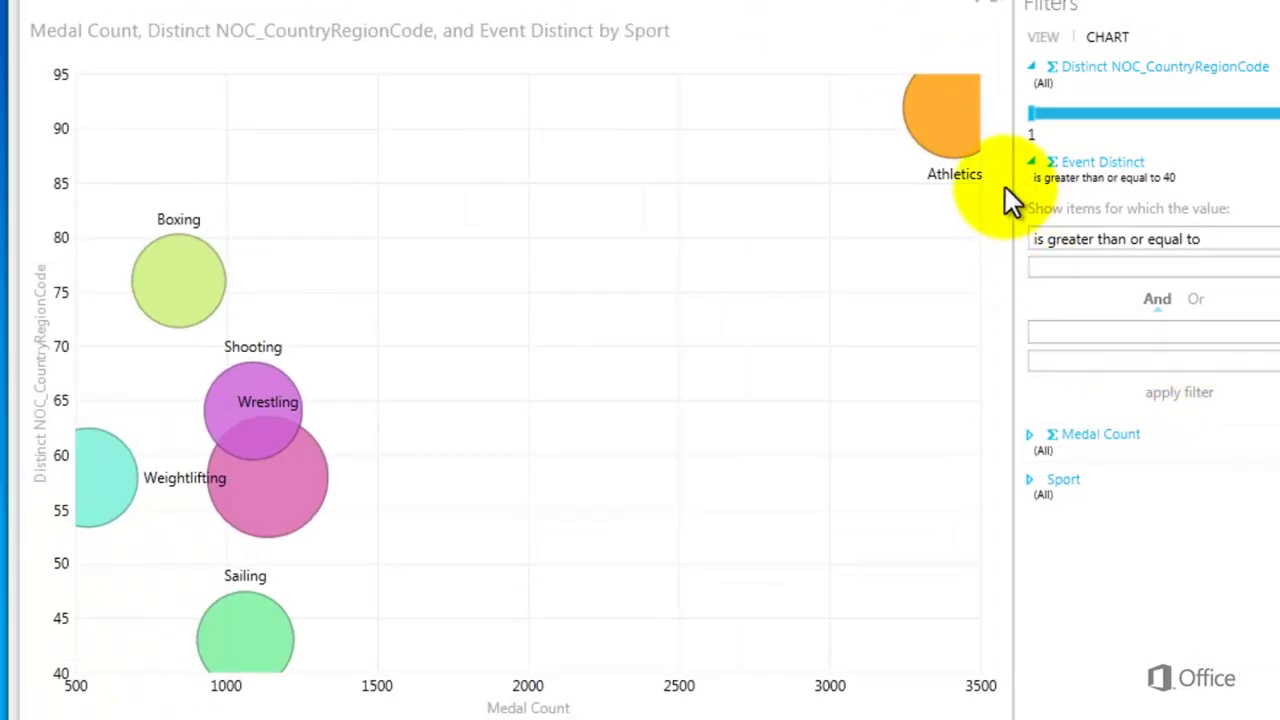
mouse_move(950, 110)
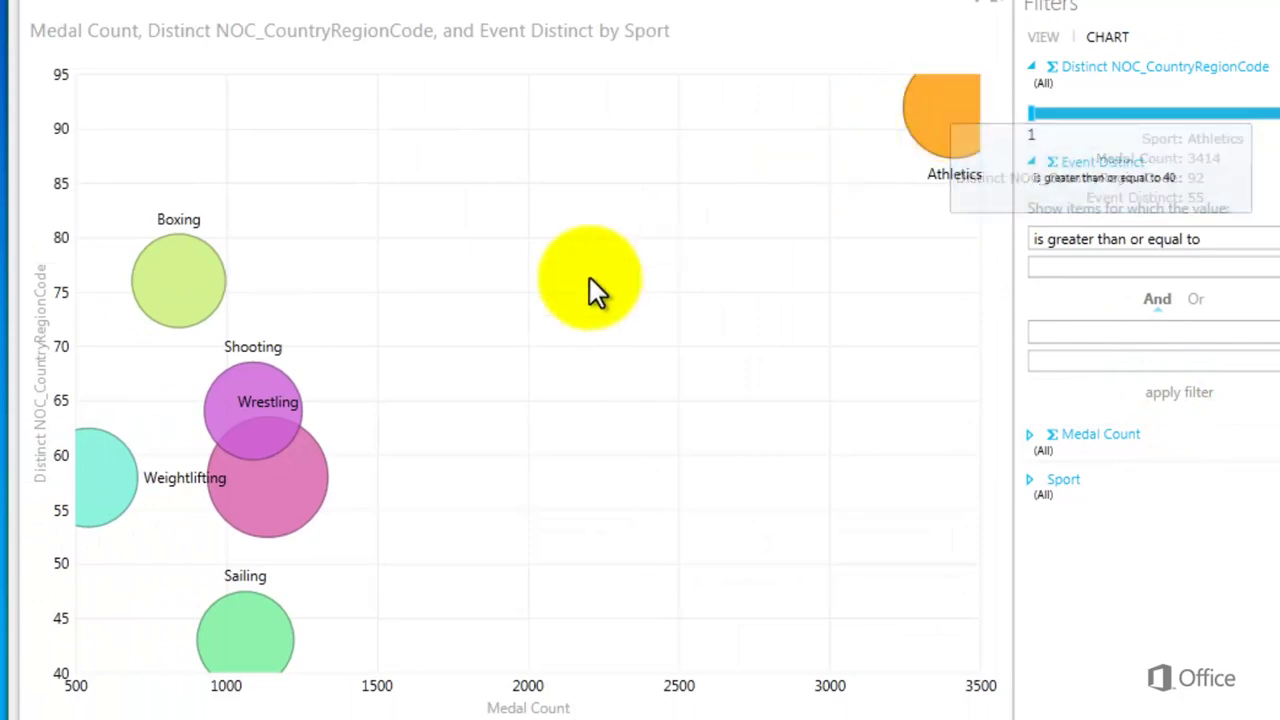
mouse_move(188, 280)
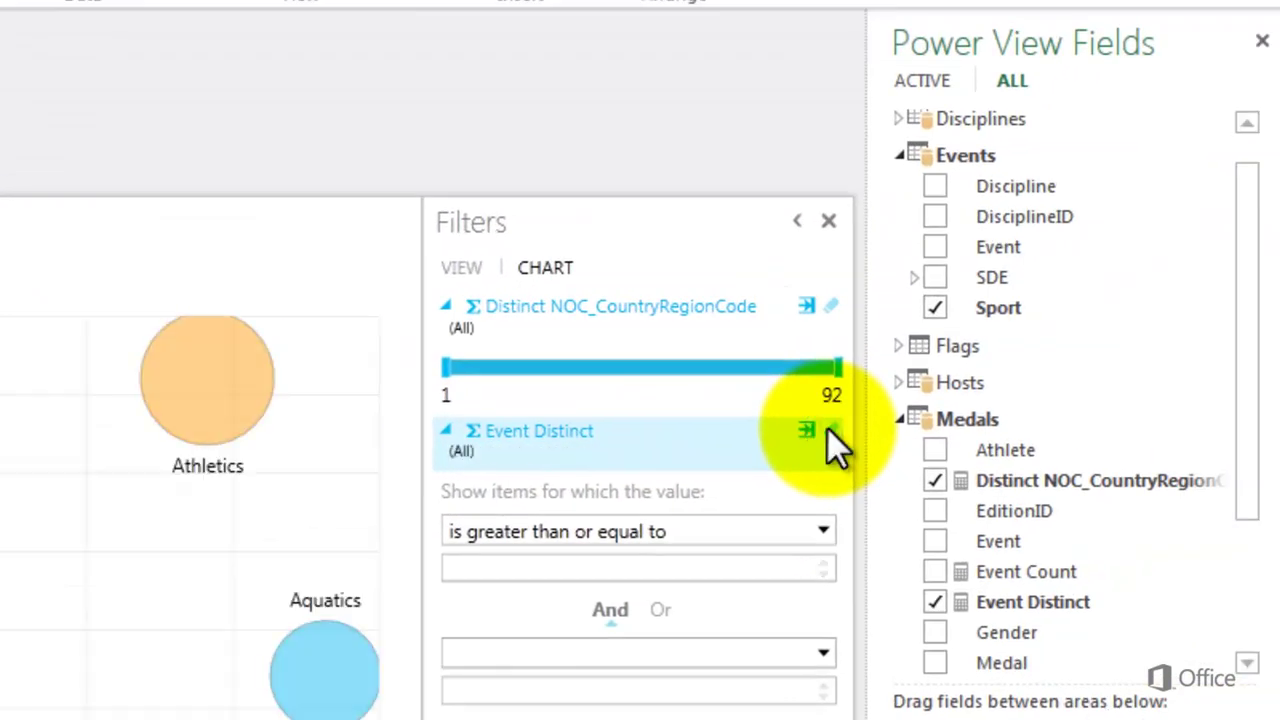
Step: Reset the Event Distinct filter to All, close Filters, and pop the chart back in
click(829, 430)
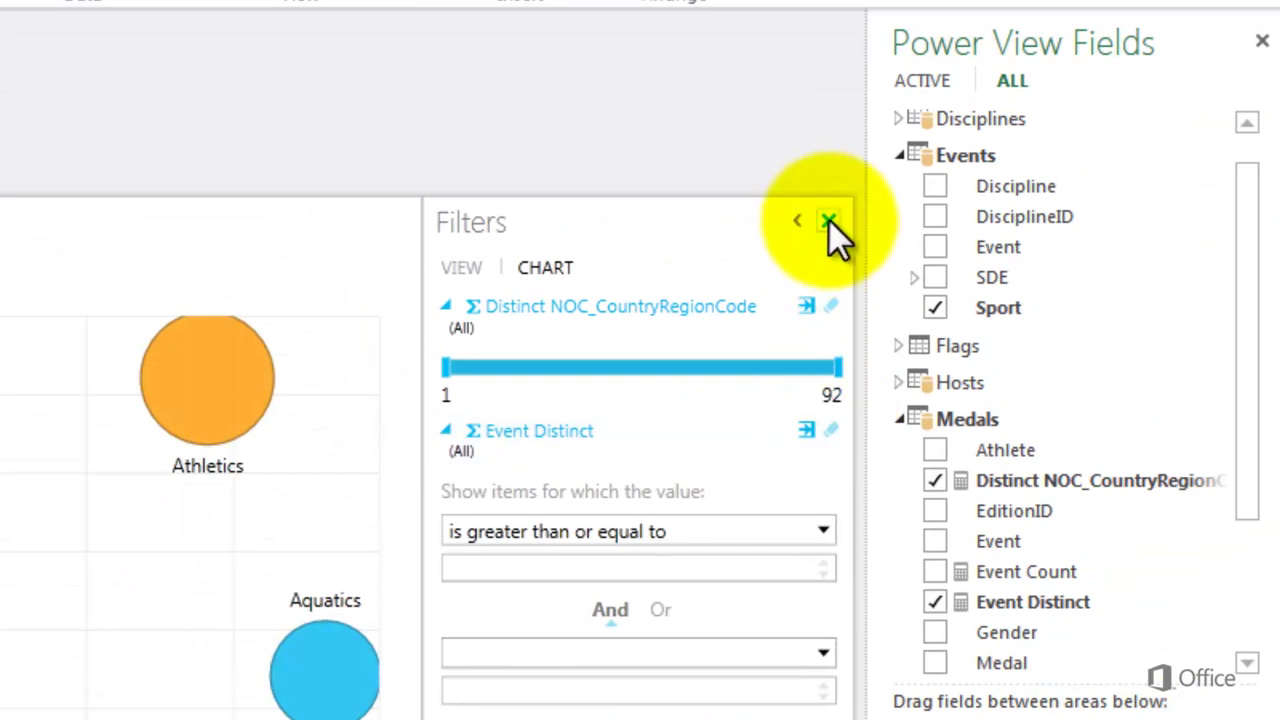
click(829, 220)
click(820, 61)
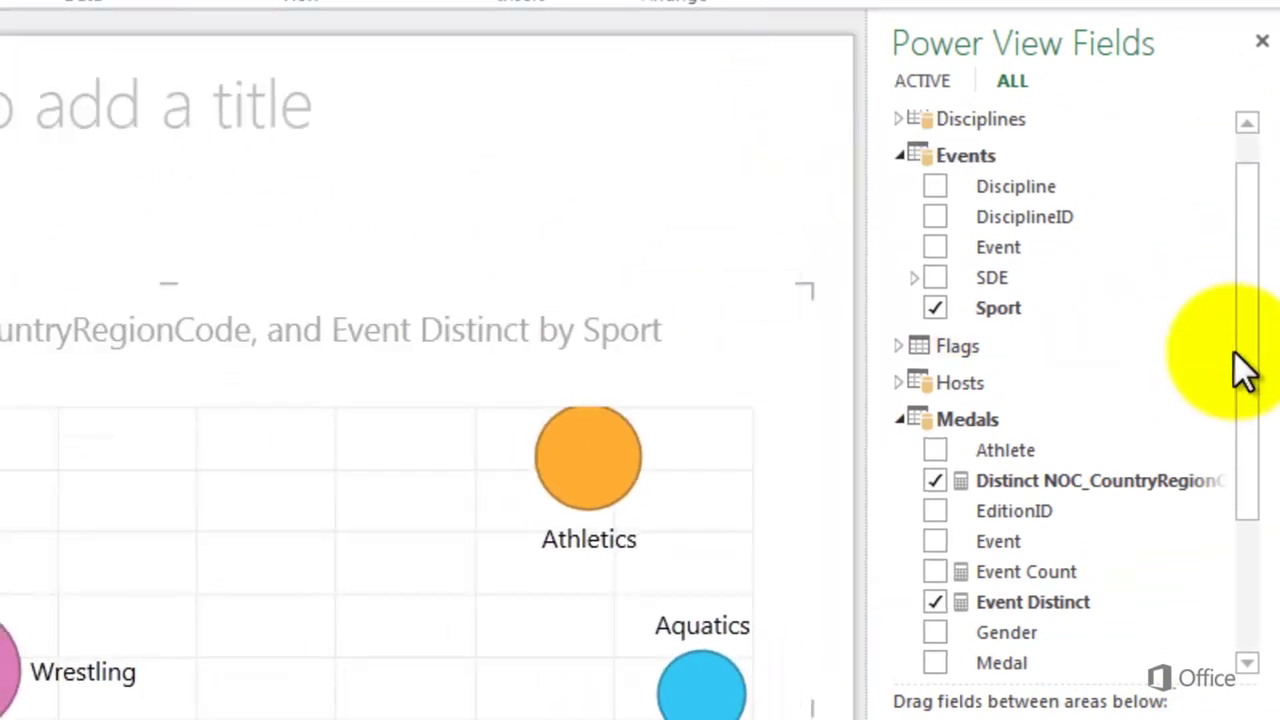
Step: Put the Year field on the chart's Play Axis
drag(1249, 377, 1249, 563)
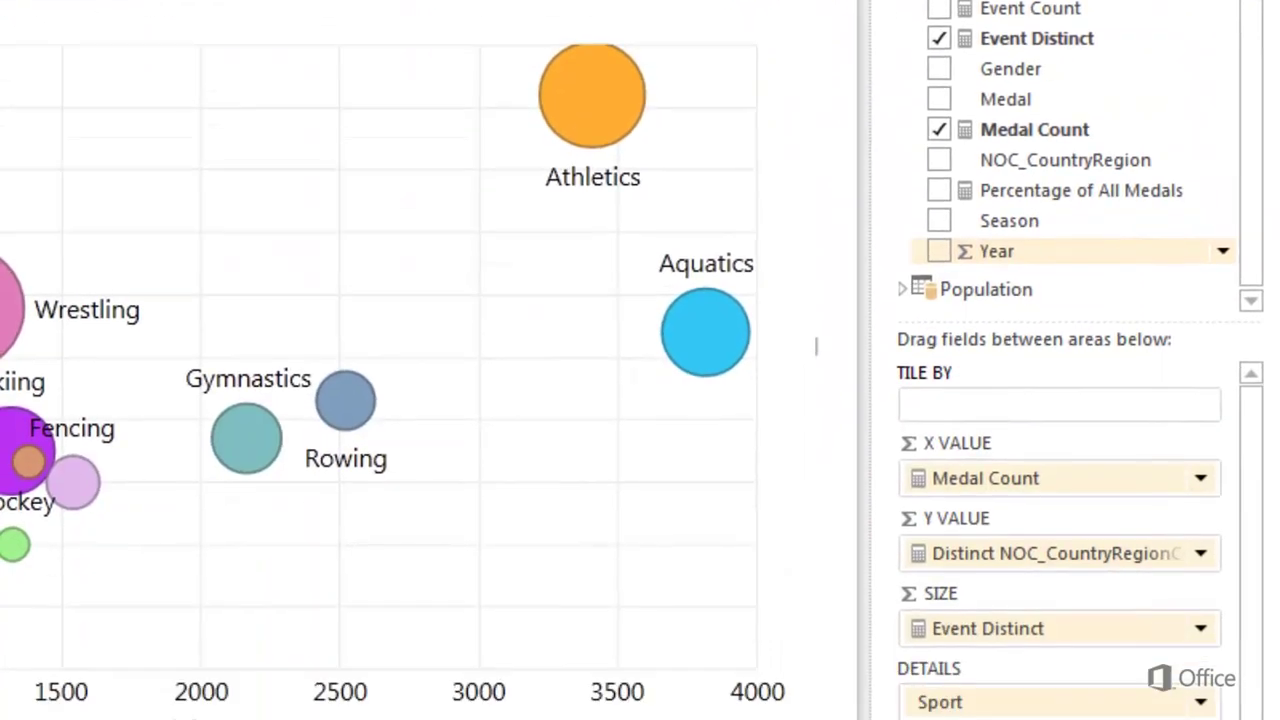
drag(996, 251, 972, 719)
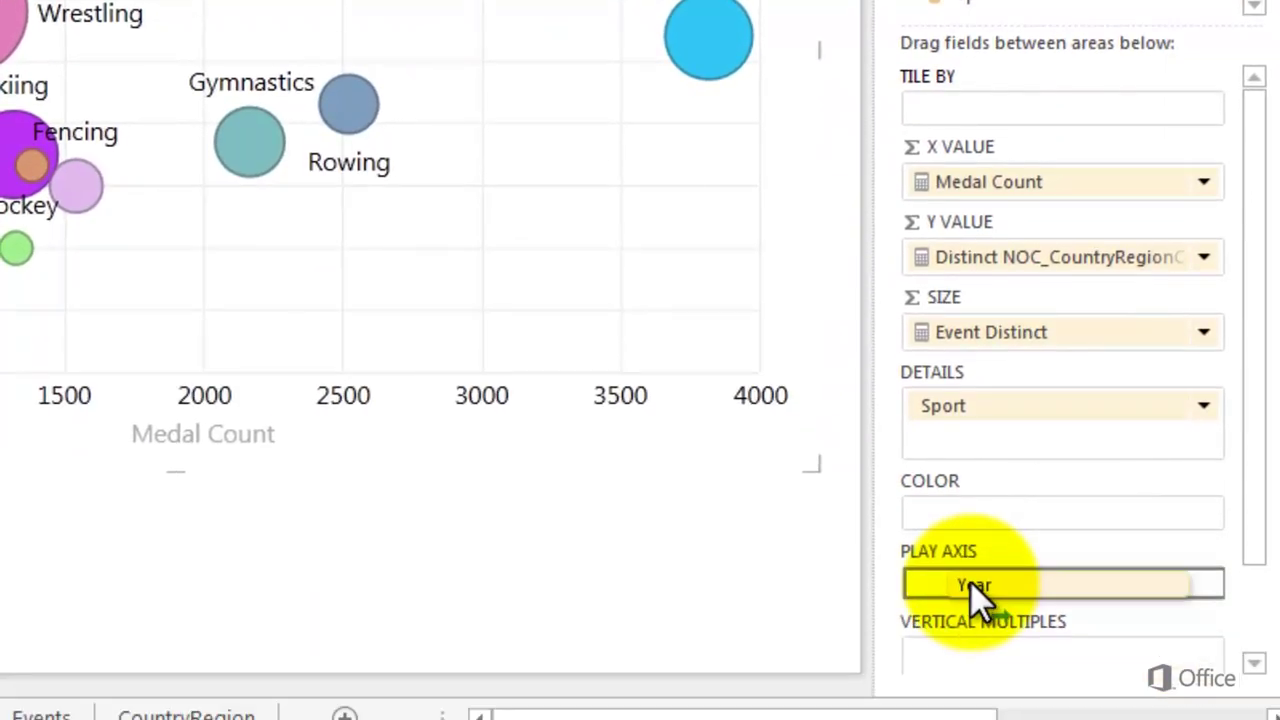
drag(971, 578, 970, 585)
drag(1105, 593, 1108, 596)
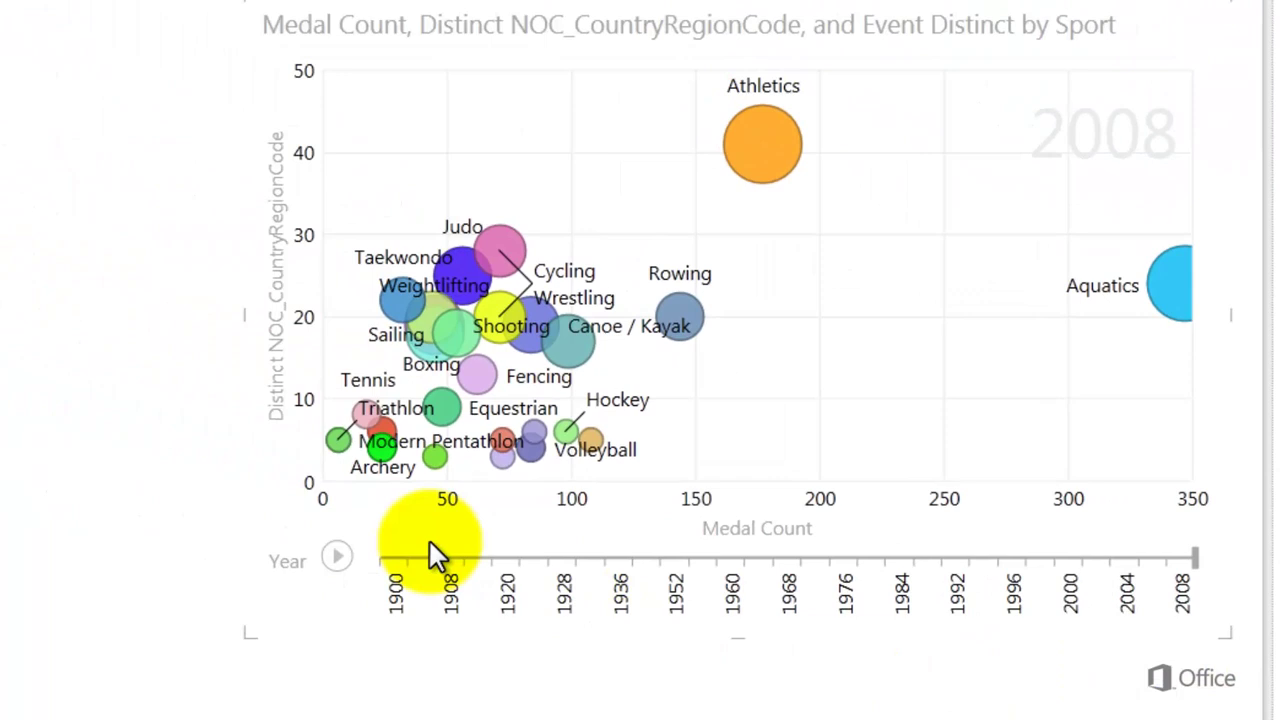
click(338, 556)
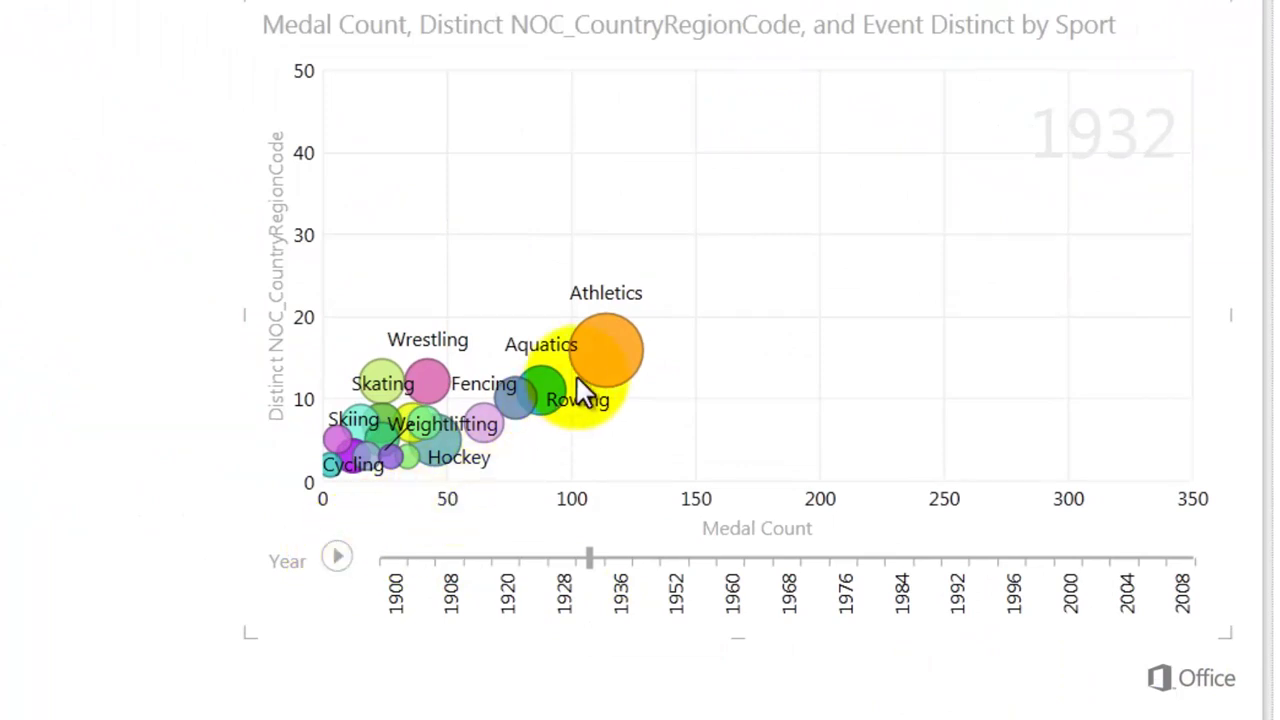
click(601, 356)
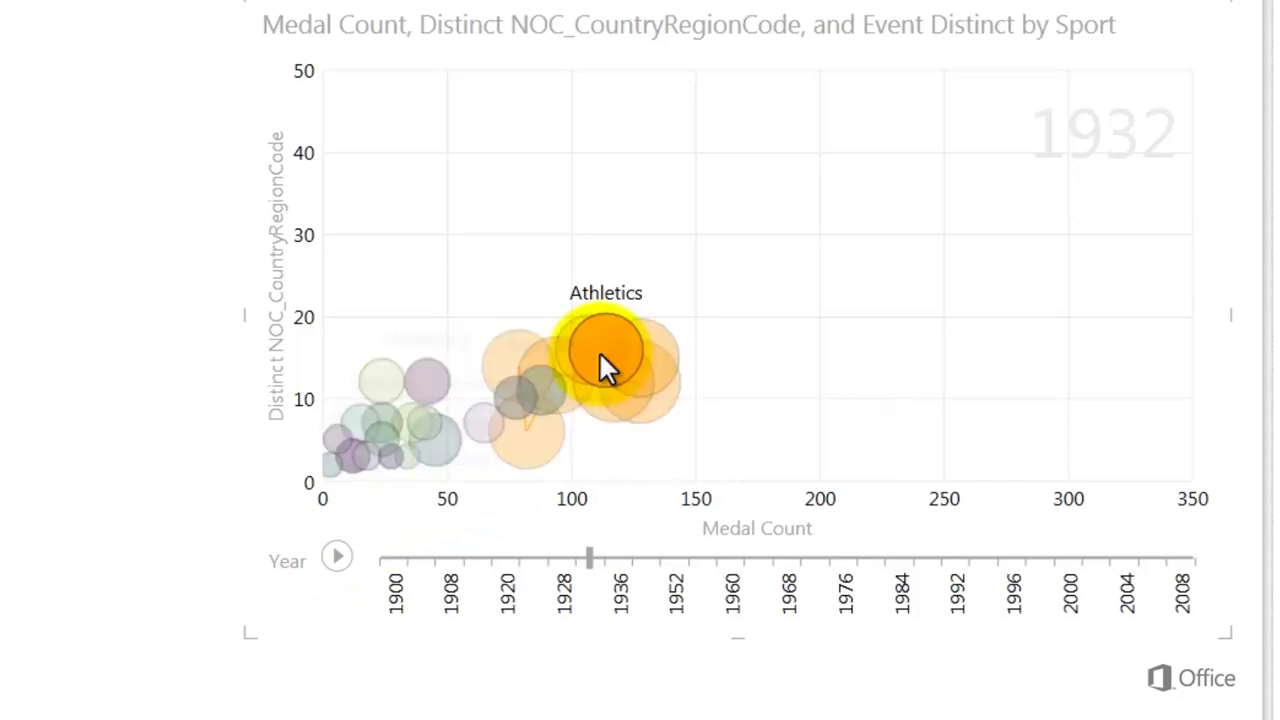
click(340, 556)
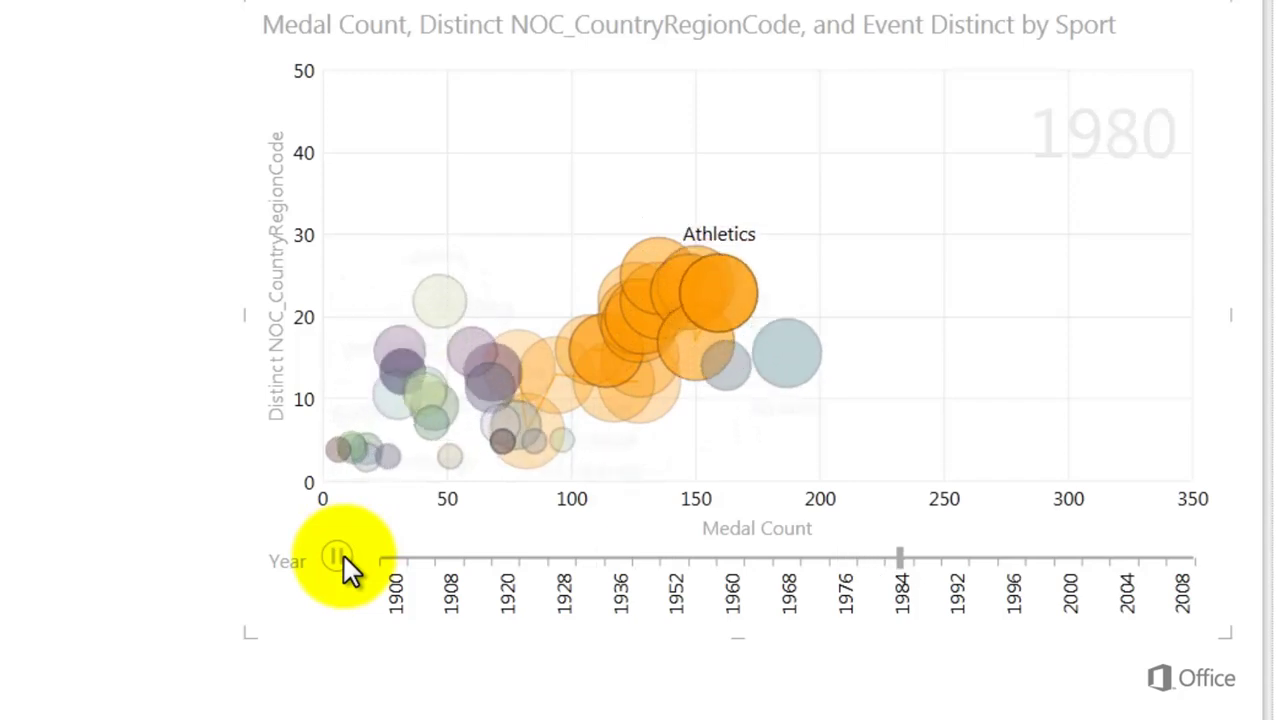
click(344, 556)
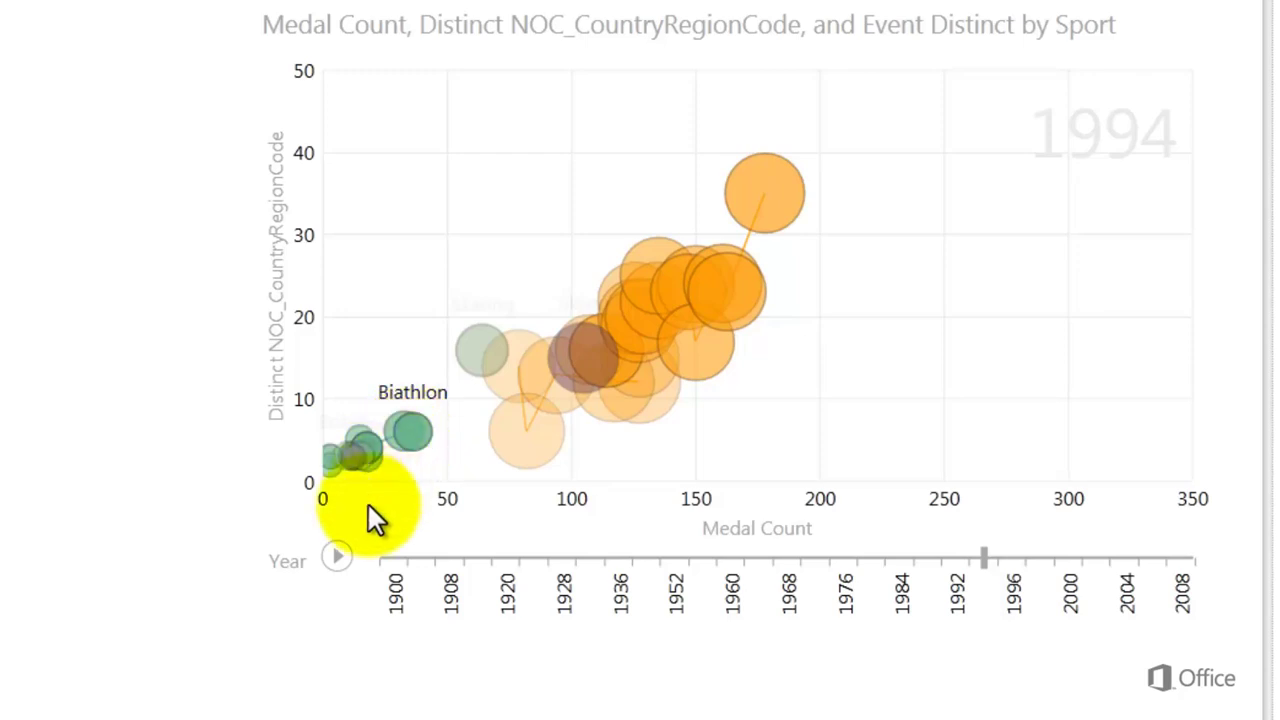
click(338, 556)
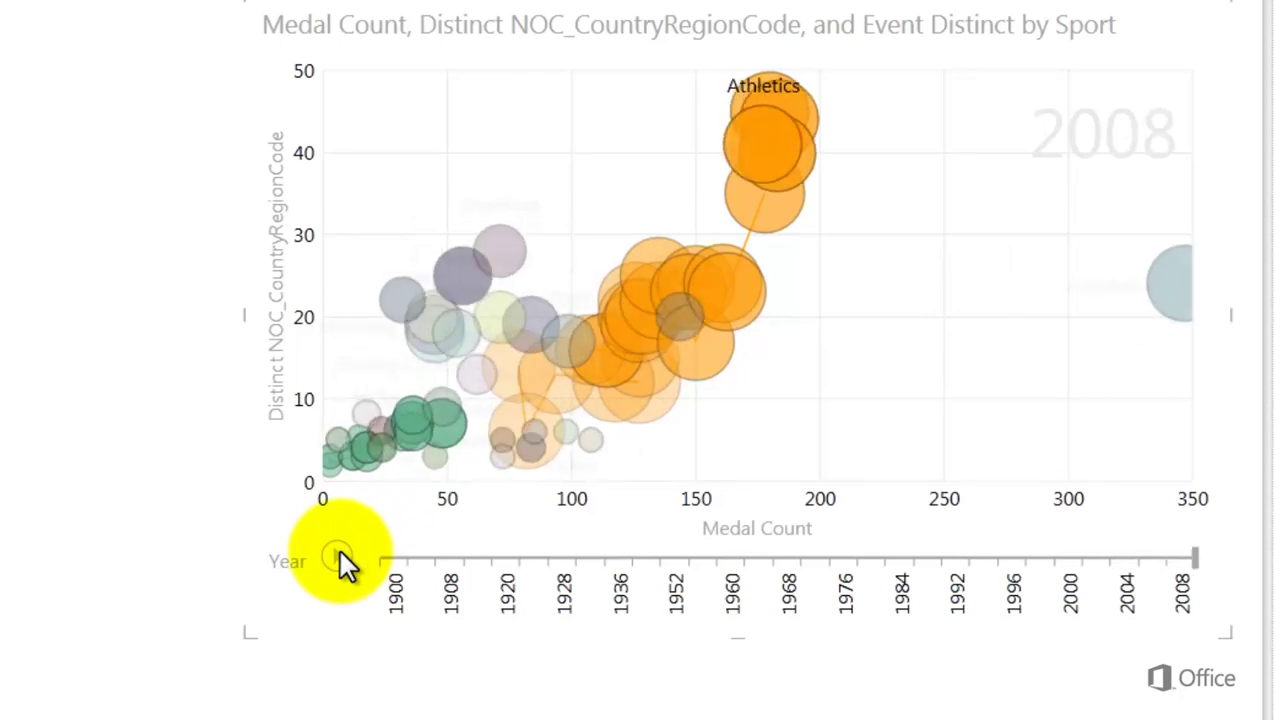
click(338, 556)
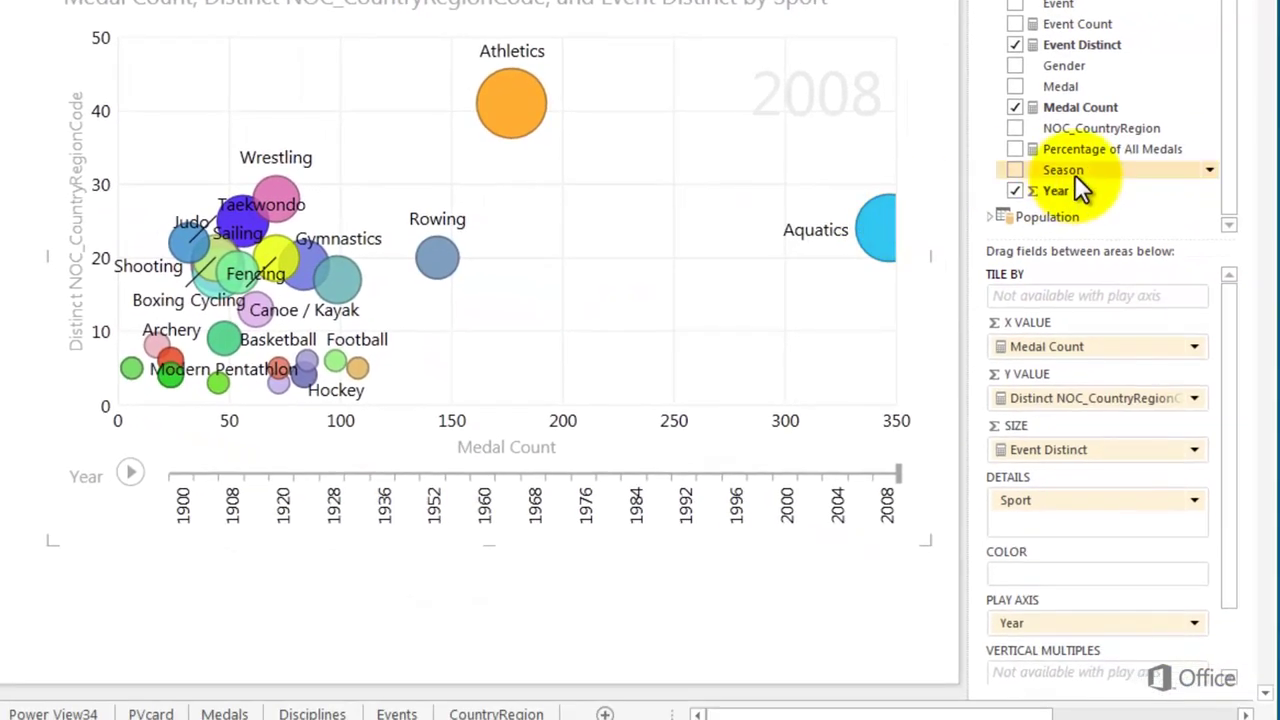
drag(1074, 174, 1020, 572)
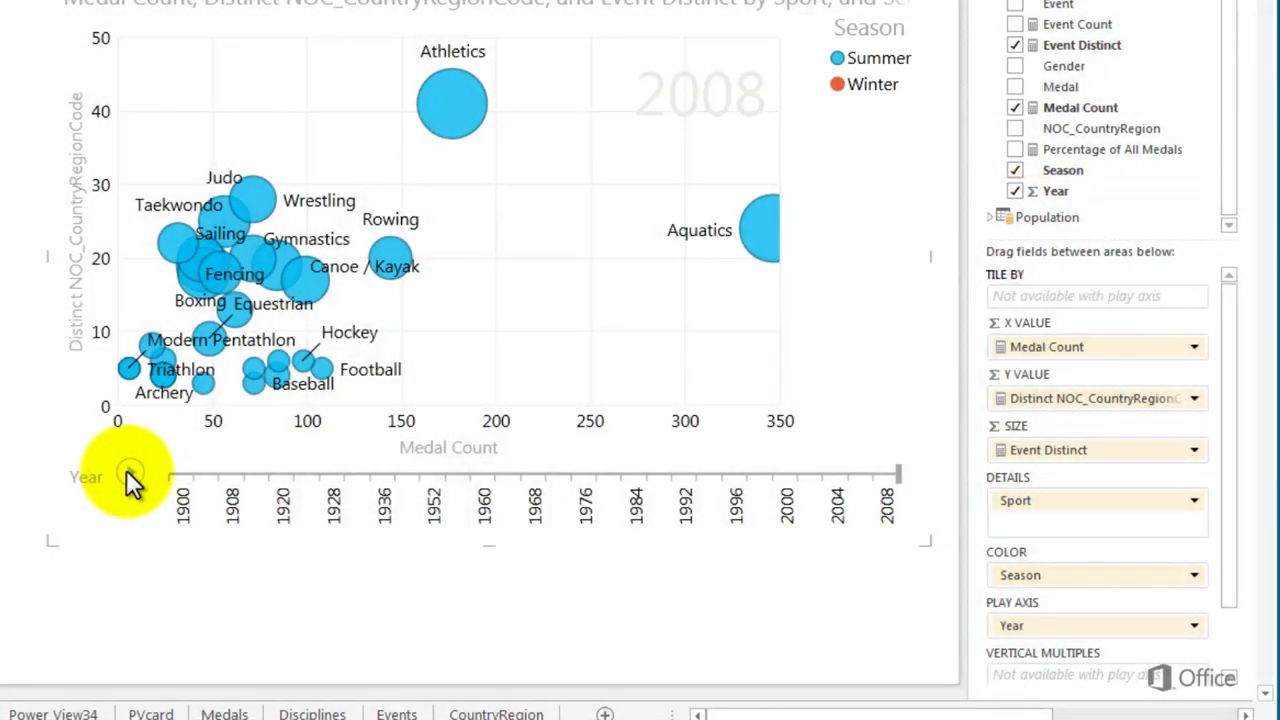
Step: Replay the Year animation, highlighting Summer then Winter sports, then clear the highlight
click(131, 474)
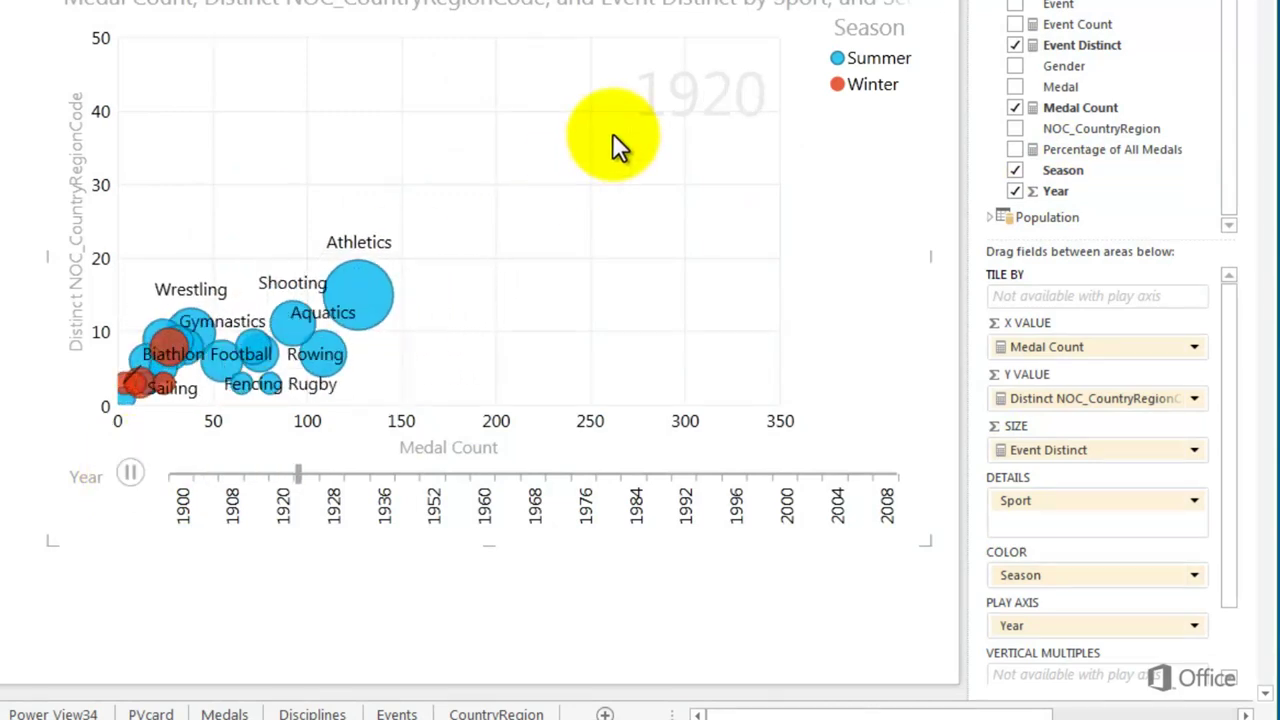
click(837, 58)
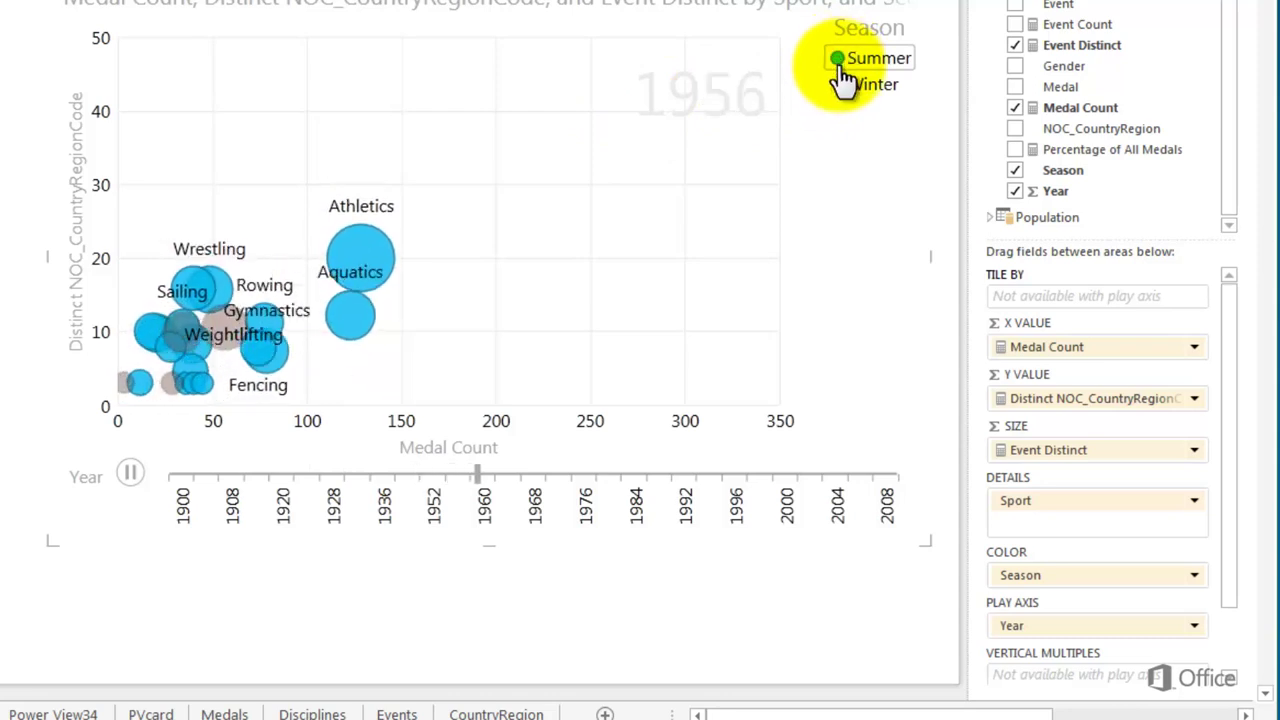
click(838, 84)
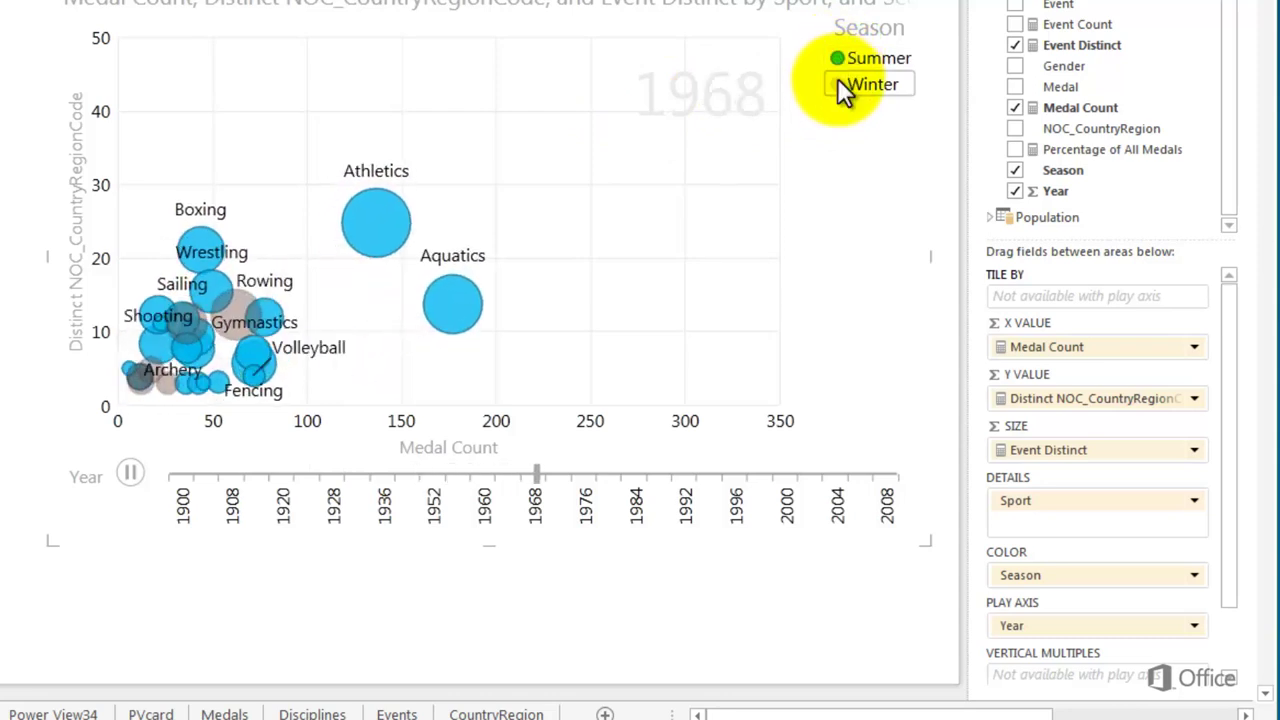
click(857, 129)
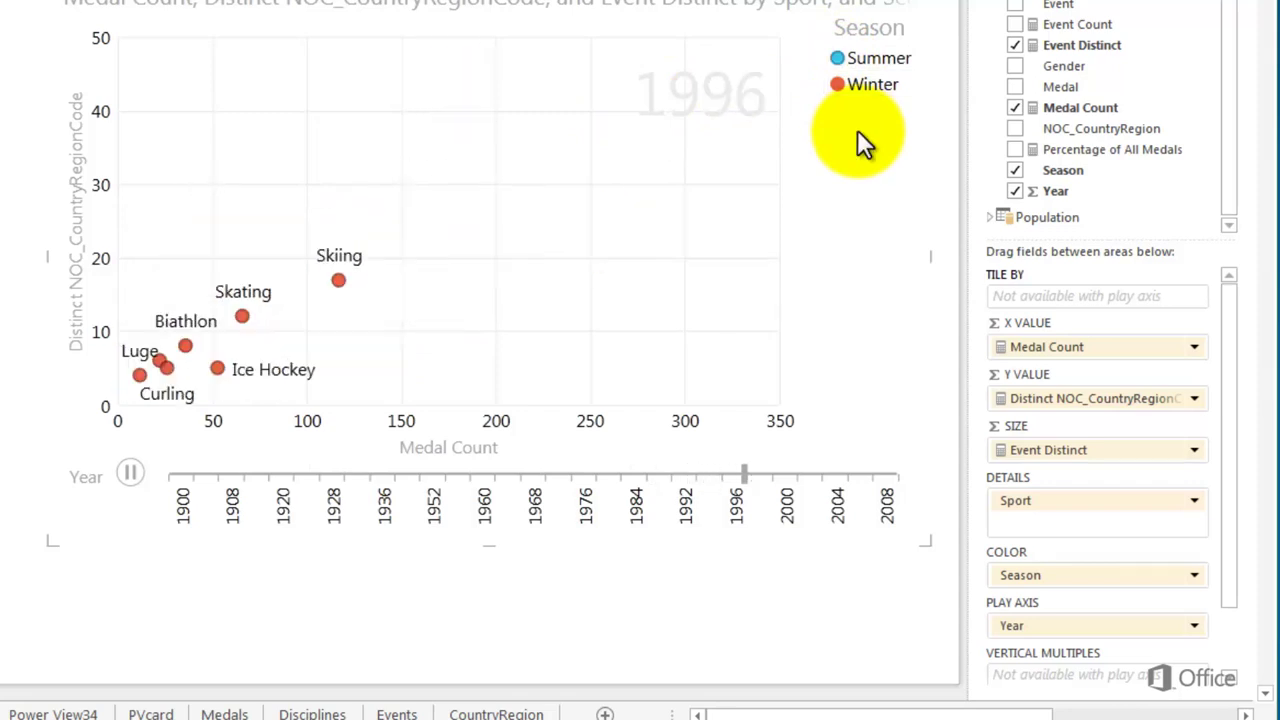